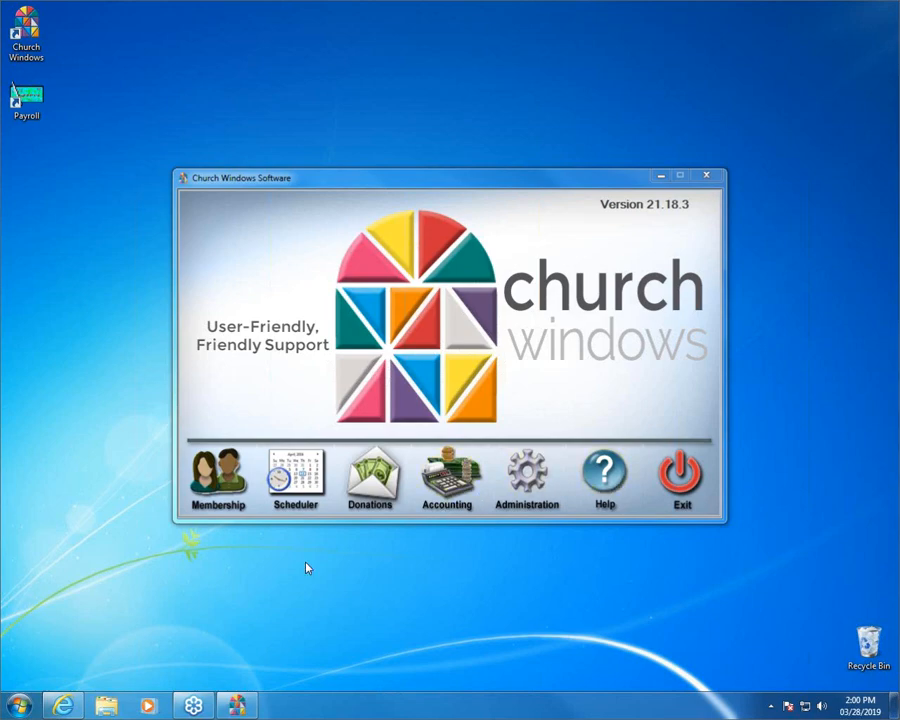
Step: Switch to Internet Explorer, view the Training Workbooks page and the Supporting resources on the Church Windows website, and close the browser
left_click(64, 705)
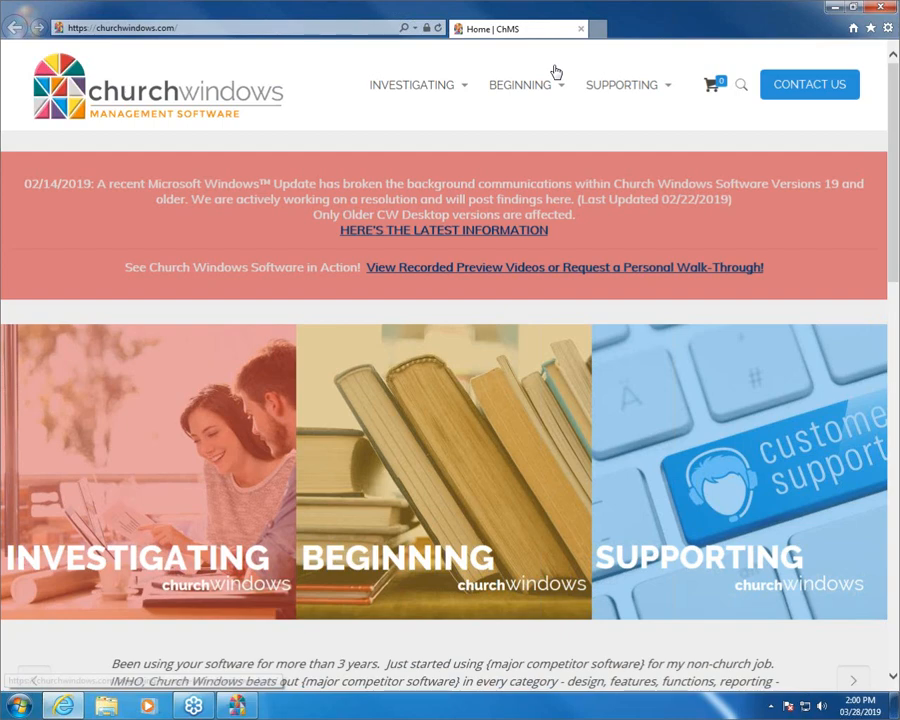
mouse_move(542, 88)
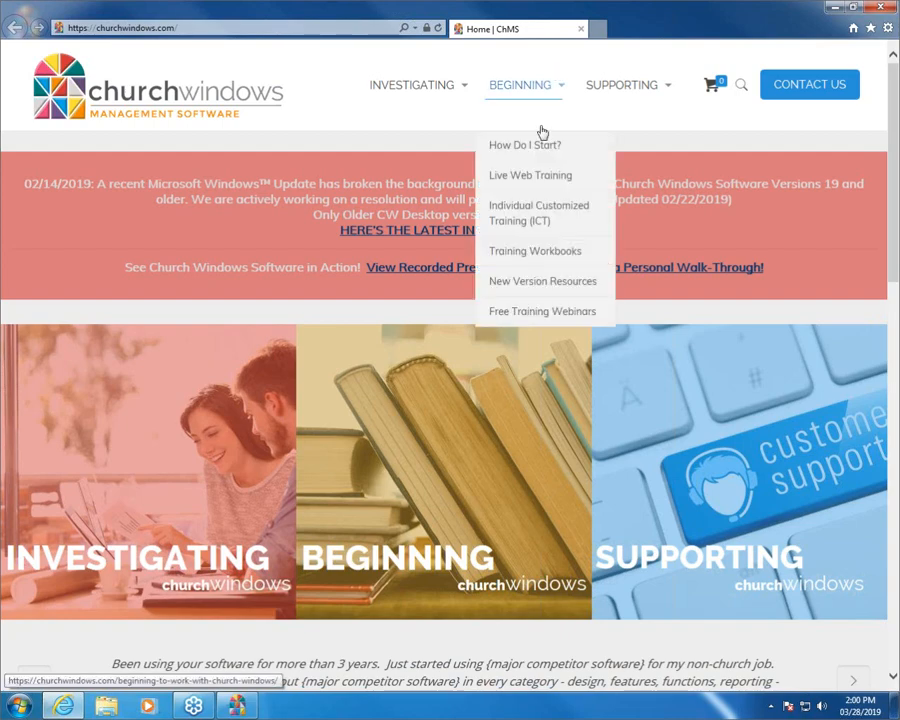
left_click(555, 268)
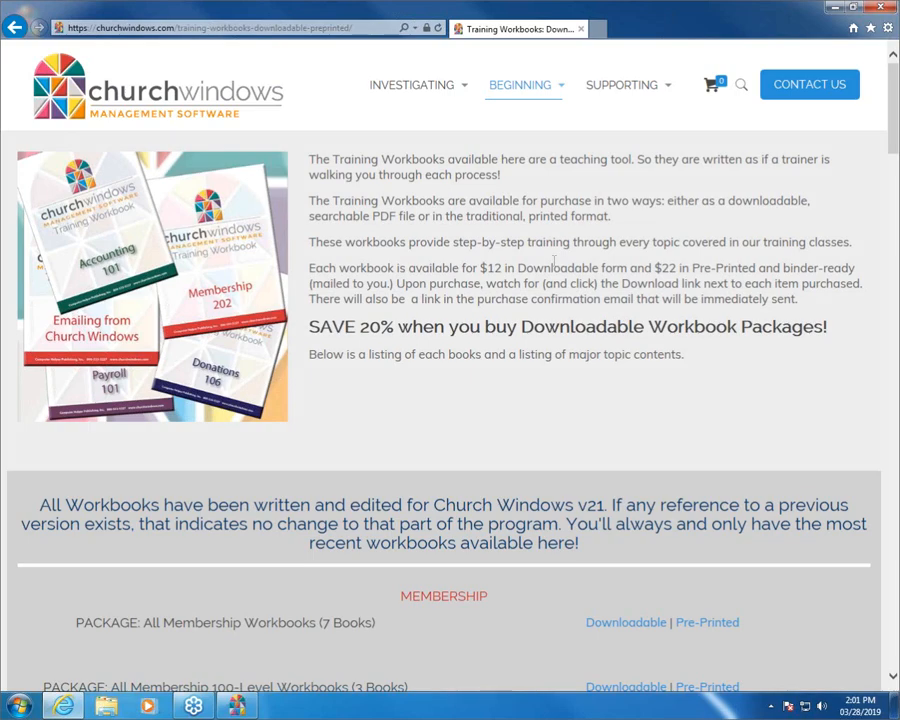
mouse_move(567, 117)
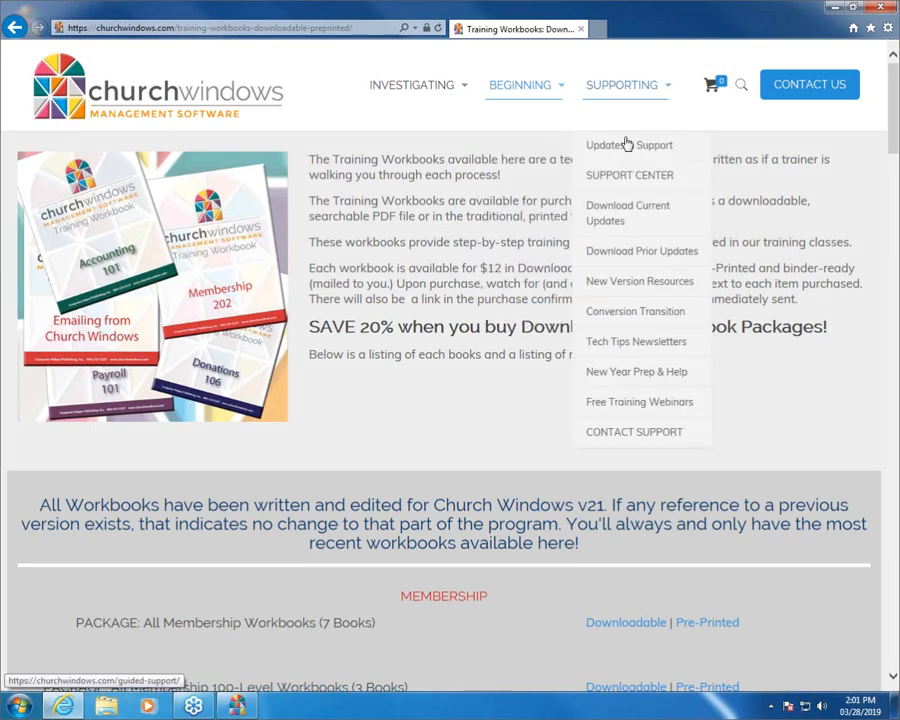
left_click(881, 8)
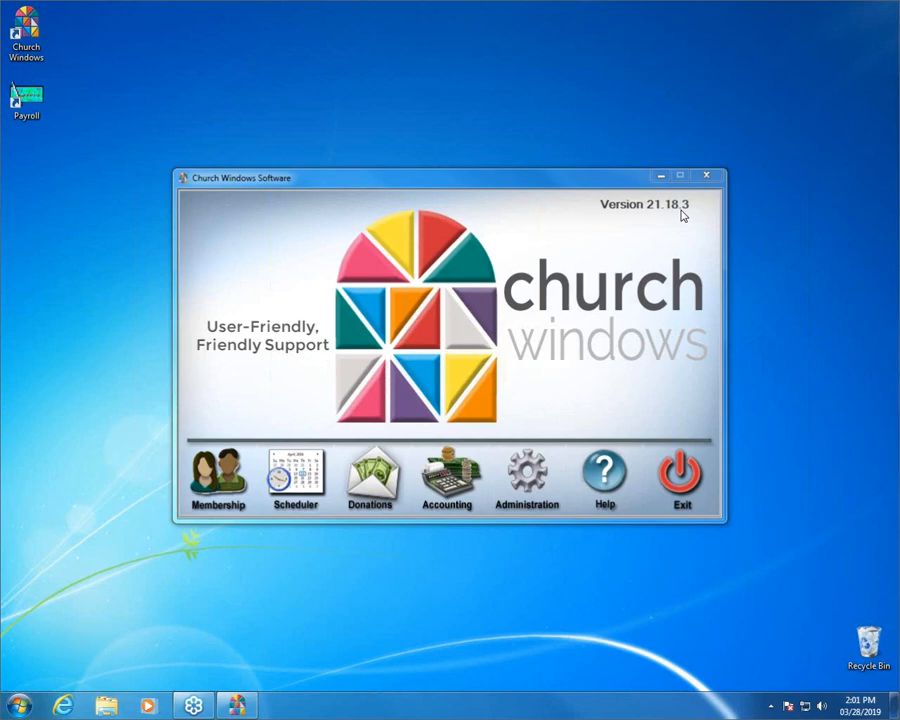
Step: Open the giving accounts management list in the Donations module and select the General fund account
left_click(381, 489)
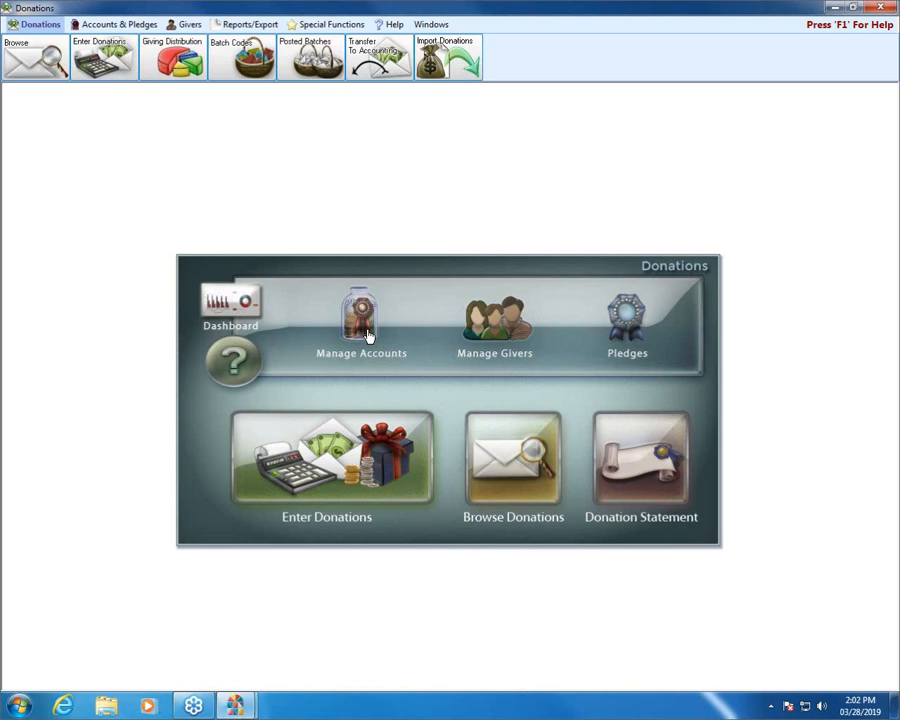
left_click(136, 26)
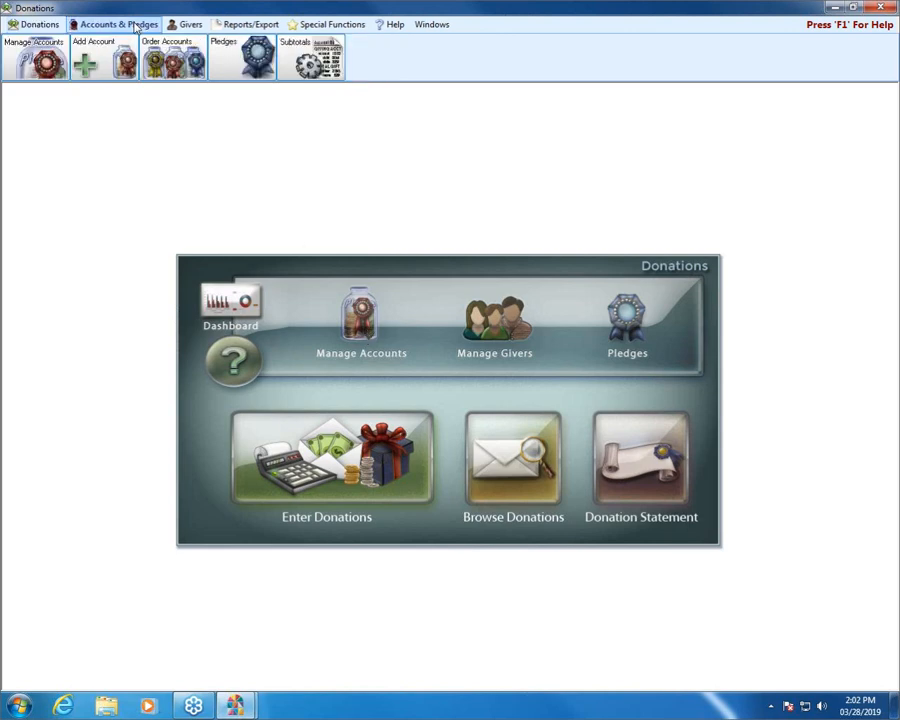
left_click(32, 52)
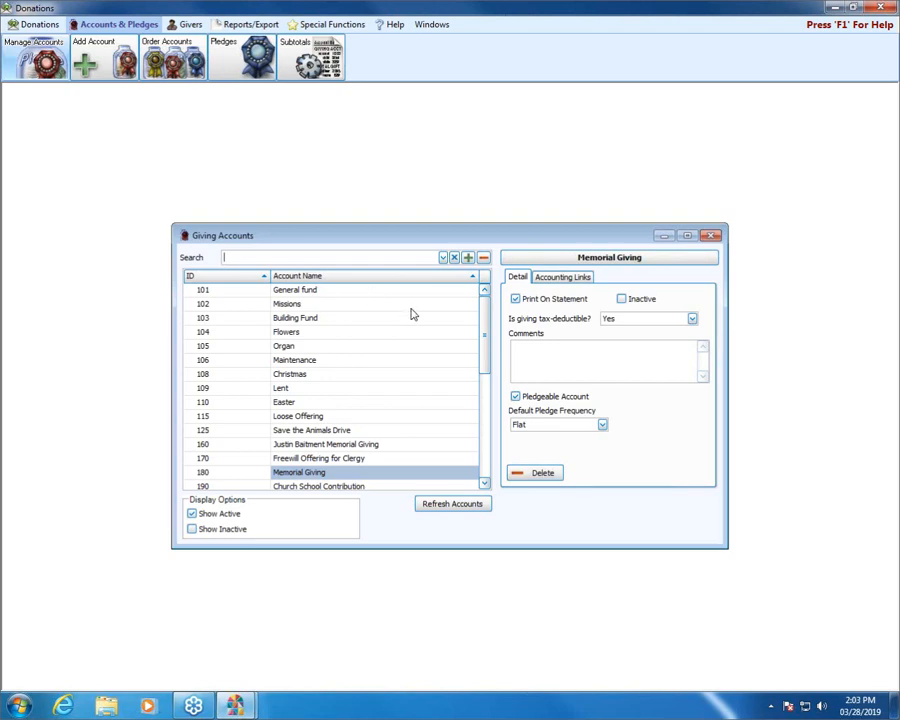
mouse_move(490, 316)
left_mouse_down()
mouse_move(482, 408)
mouse_move(492, 305)
left_mouse_up()
left_click(227, 290)
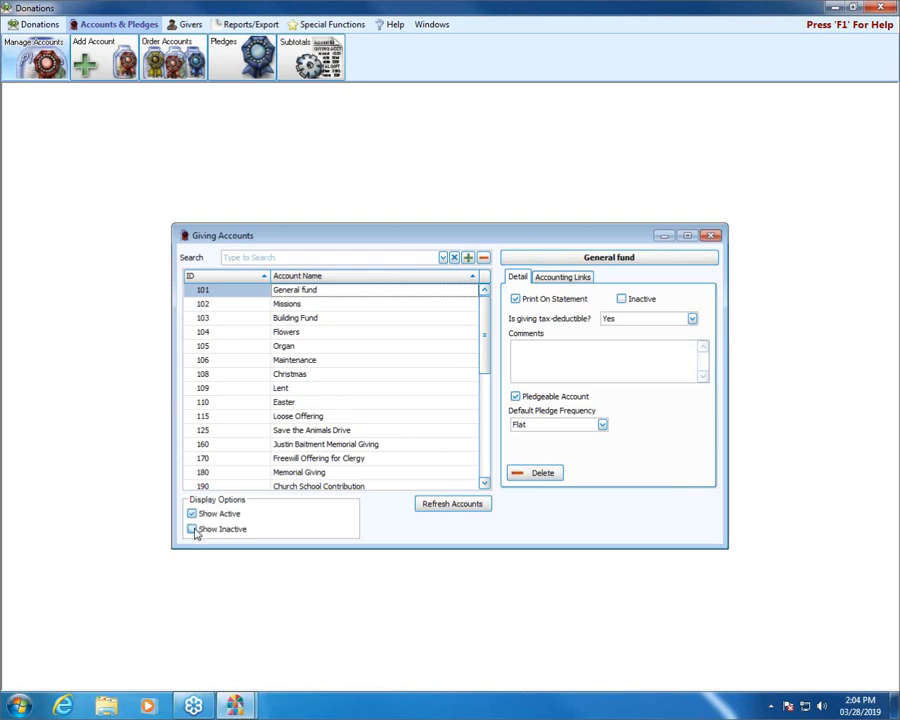
Step: Include inactive giving accounts in the list, filter it to inactive accounts only, and restore the active ones
left_click(195, 531)
left_click(194, 530)
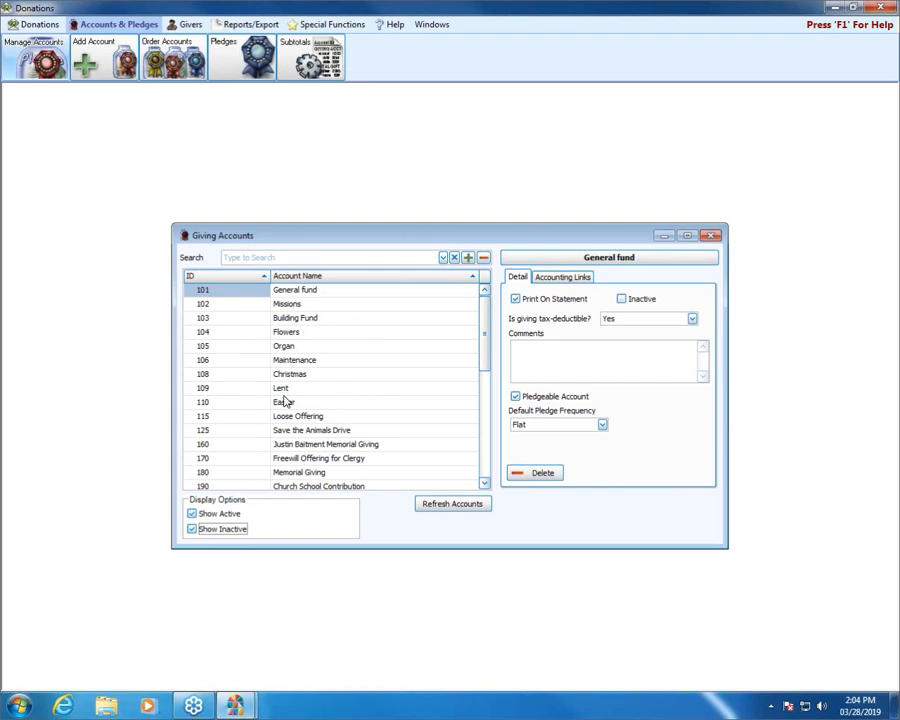
left_click(193, 514)
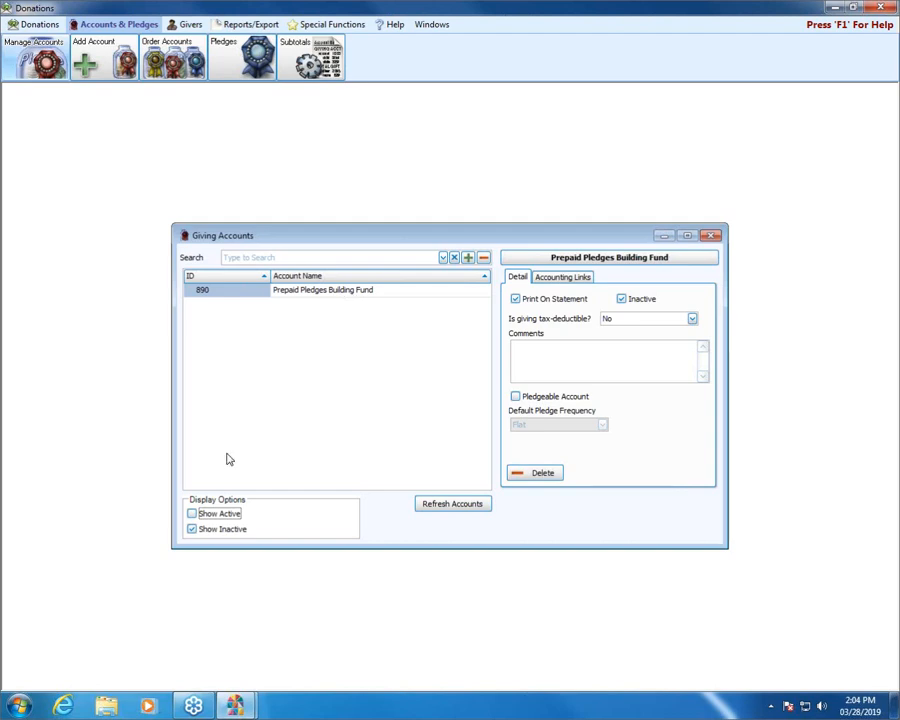
left_click(220, 514)
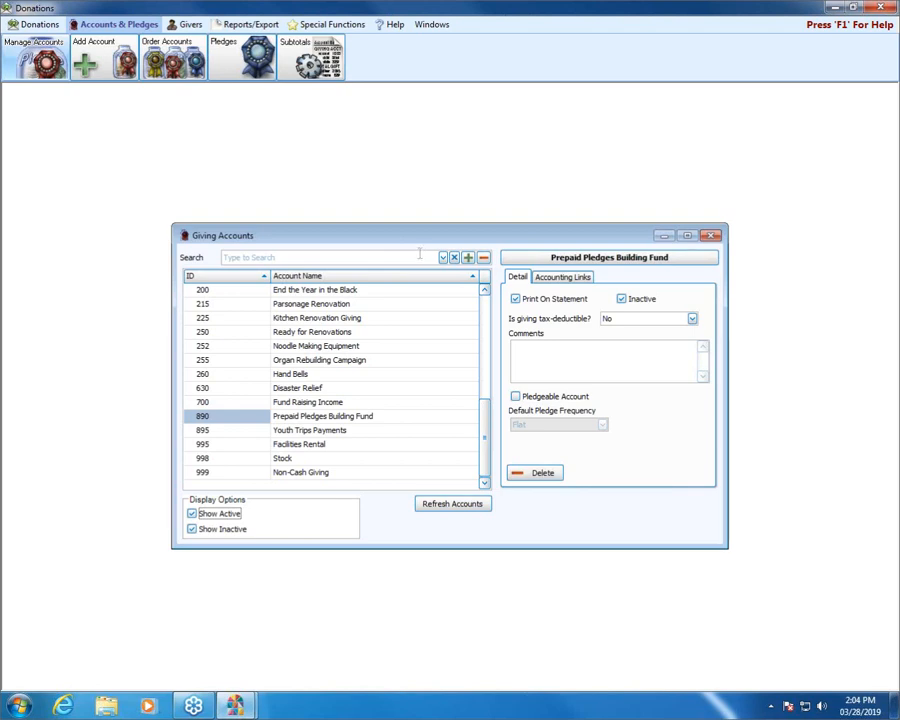
Step: Search the giving accounts for "gen" and select the General fund account
left_click(408, 257)
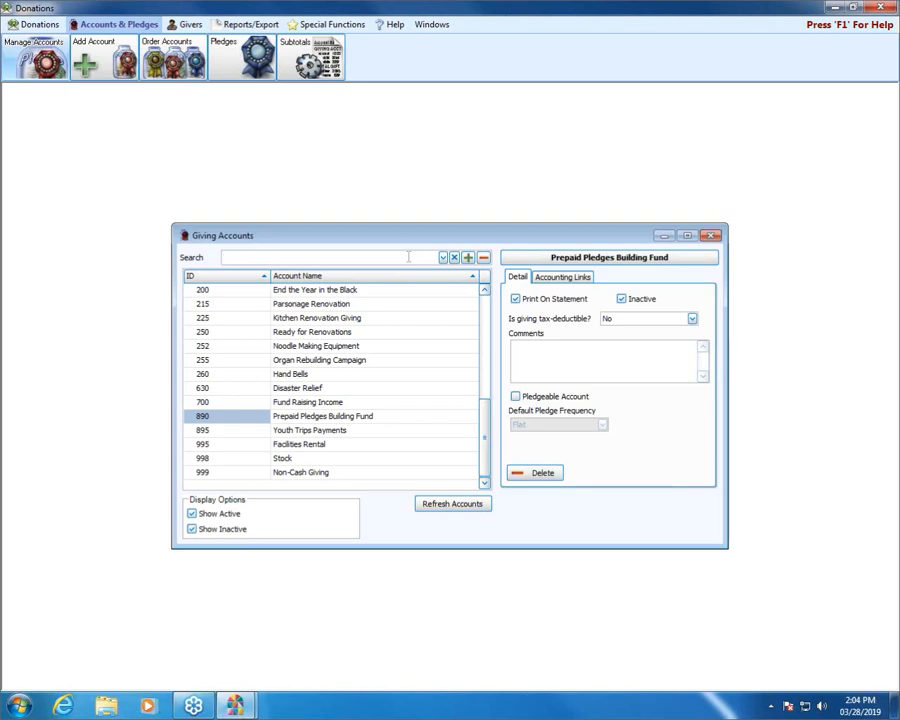
type("ge")
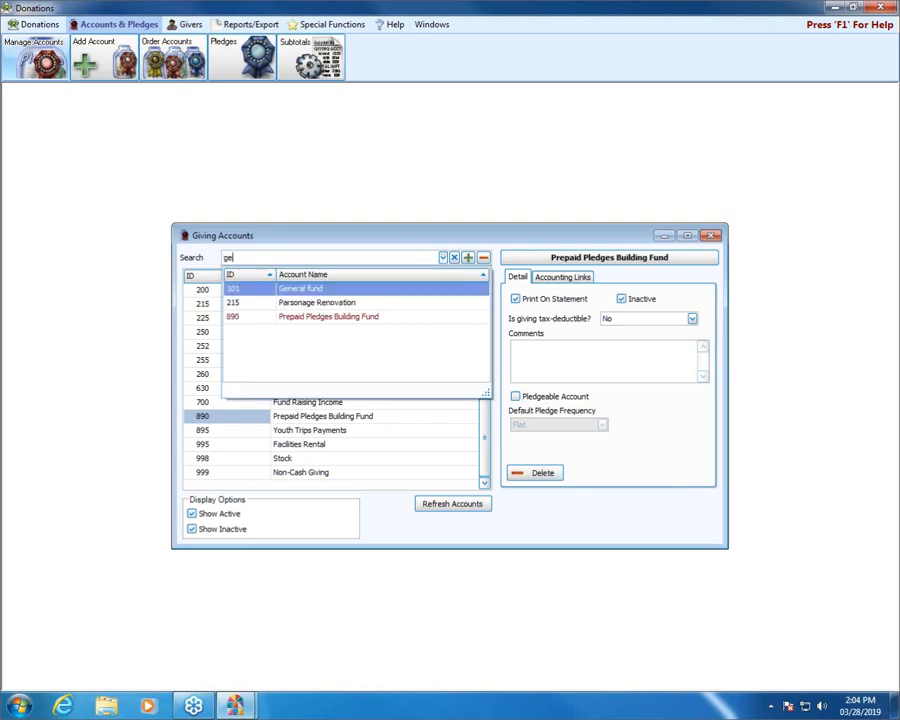
type("n")
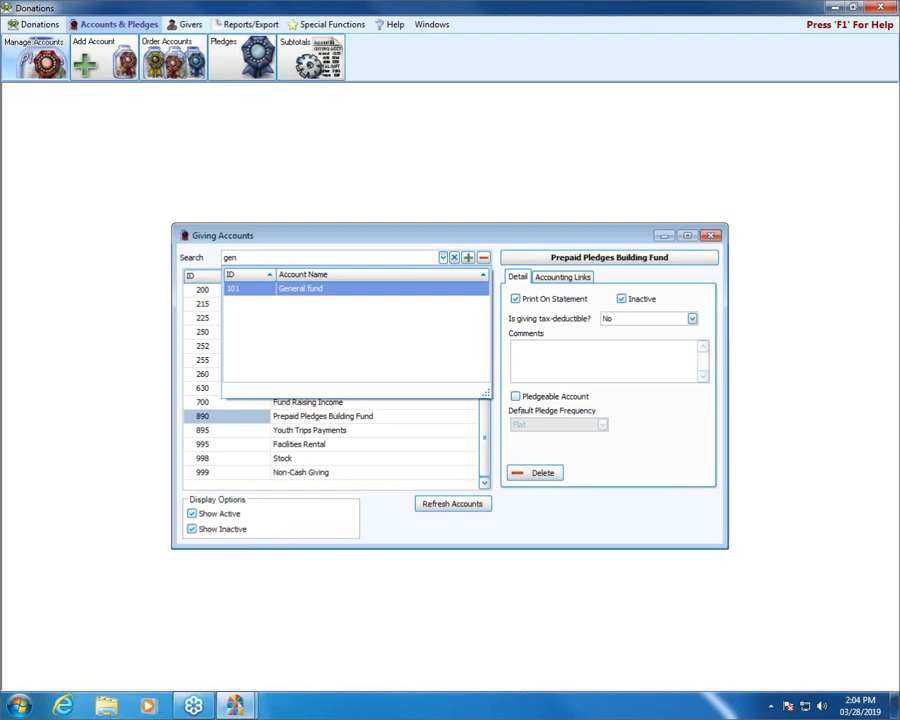
key("Return")
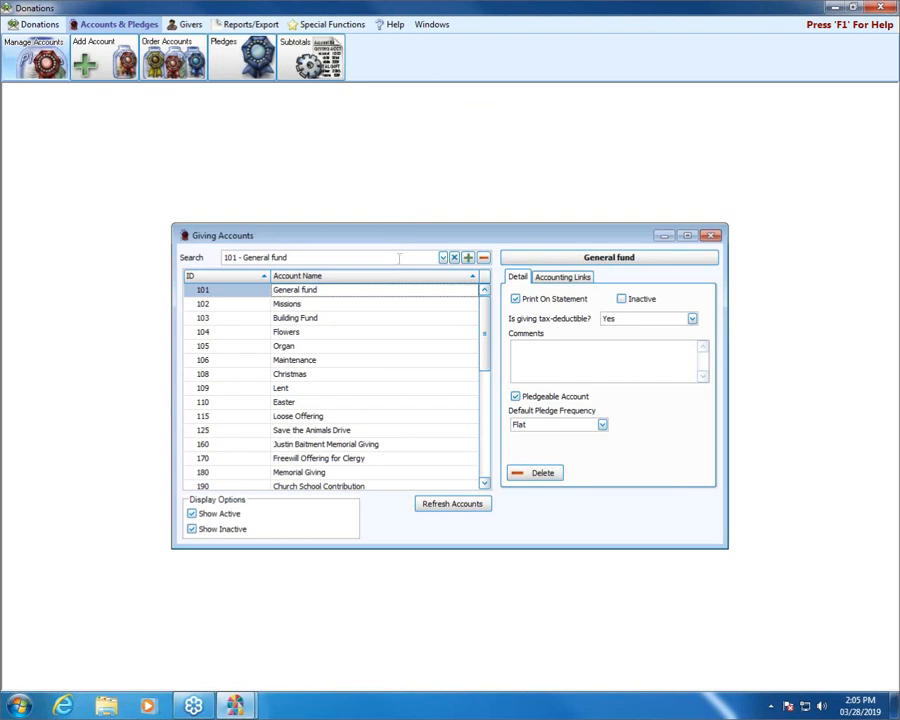
Step: Rename the Missions giving account to "Mission"
left_click(321, 304)
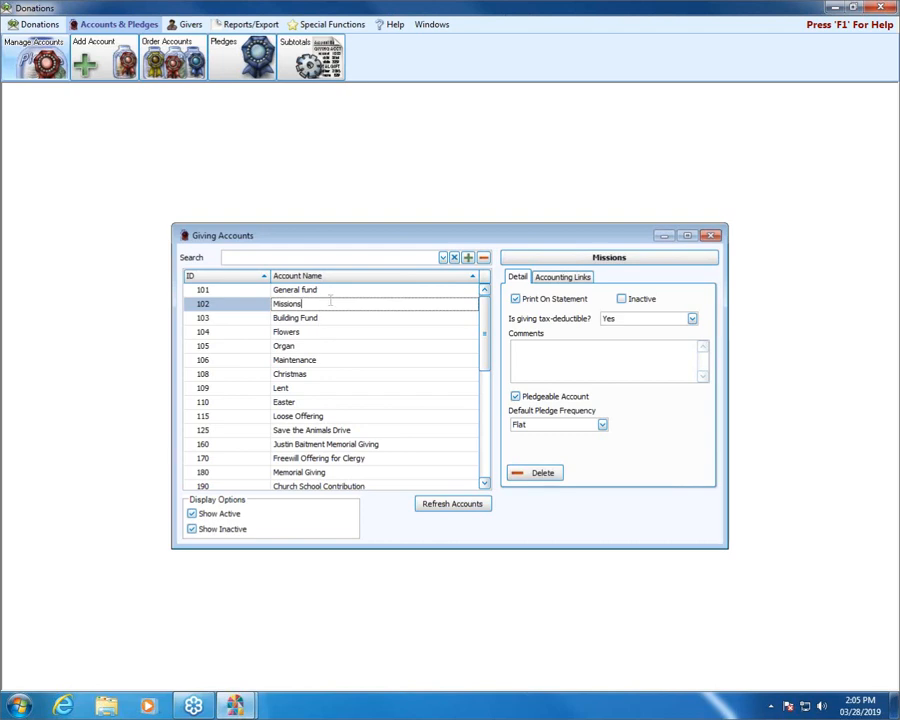
key("BackSpace")
left_click(324, 319)
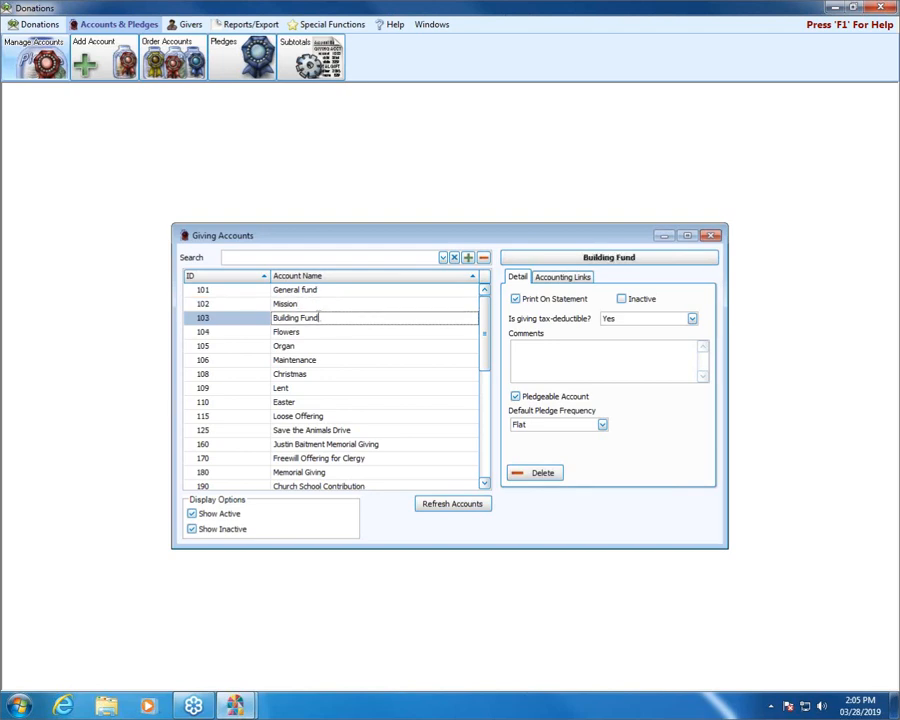
Step: Re-enter the Building Fund account's ID as 103 and refresh the giving accounts list
left_click(249, 317)
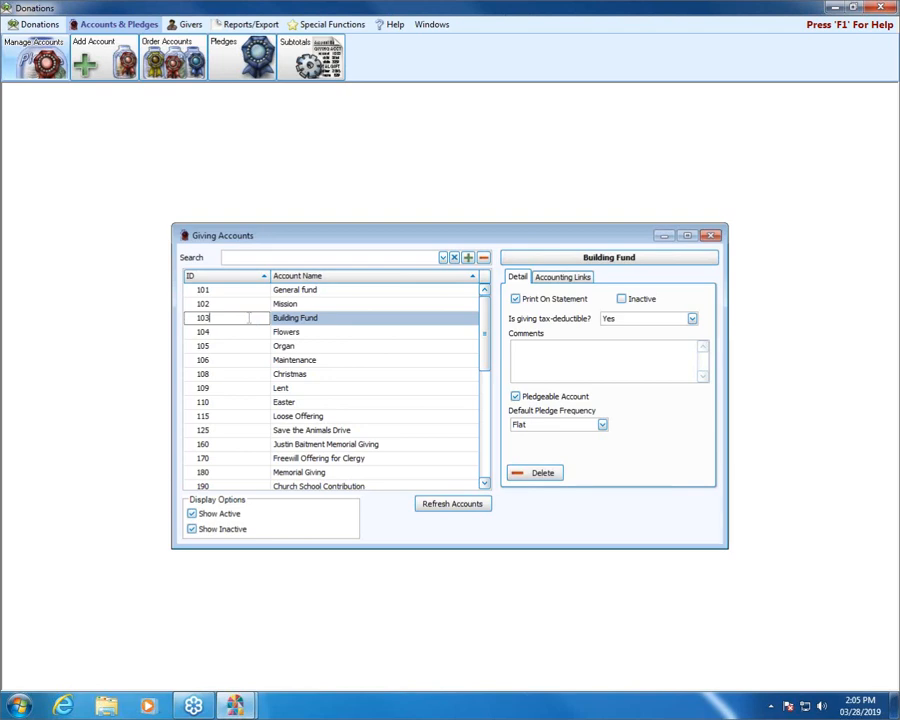
key("BackSpace")
key("BackSpace")
type("03")
left_click(308, 334)
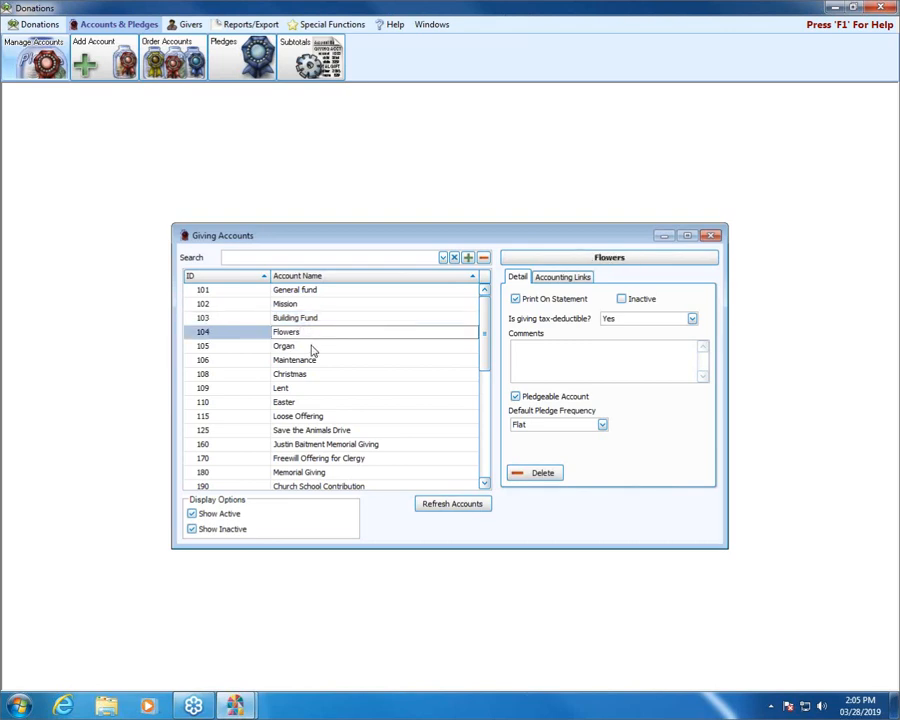
left_click(314, 347)
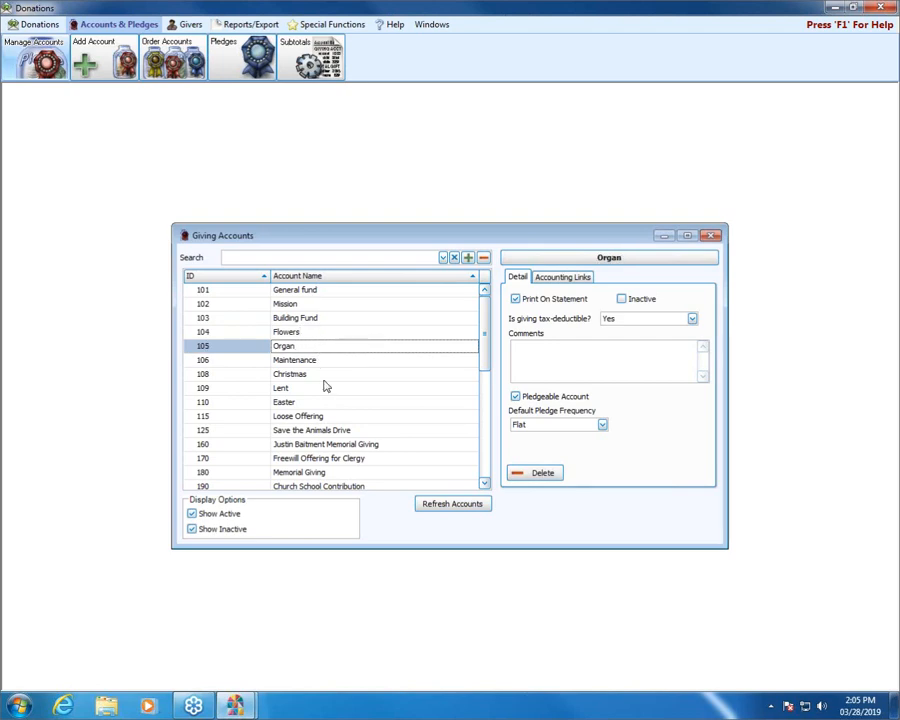
left_click(471, 508)
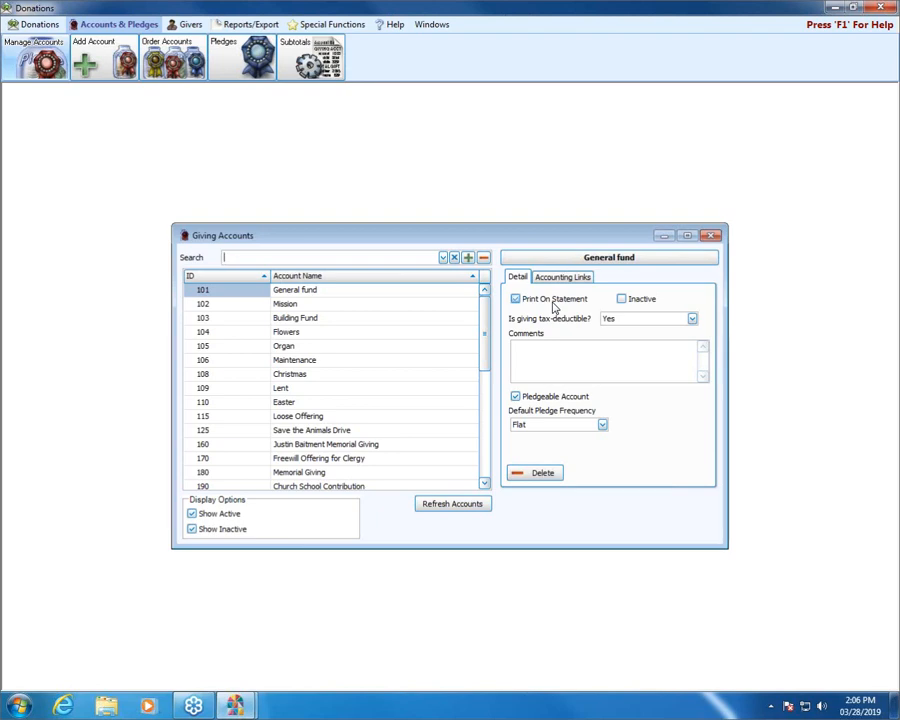
Step: Examine the Flowers account's tax-deductible choices and default pledge frequency options, keeping Yes and Flat
left_click(295, 332)
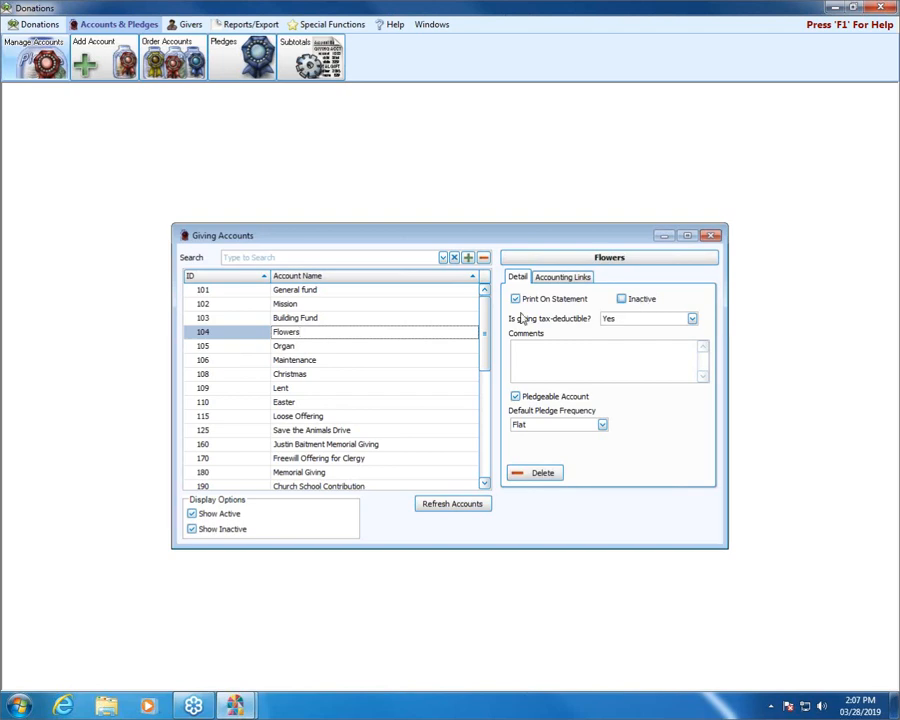
left_click(192, 529)
left_click(692, 319)
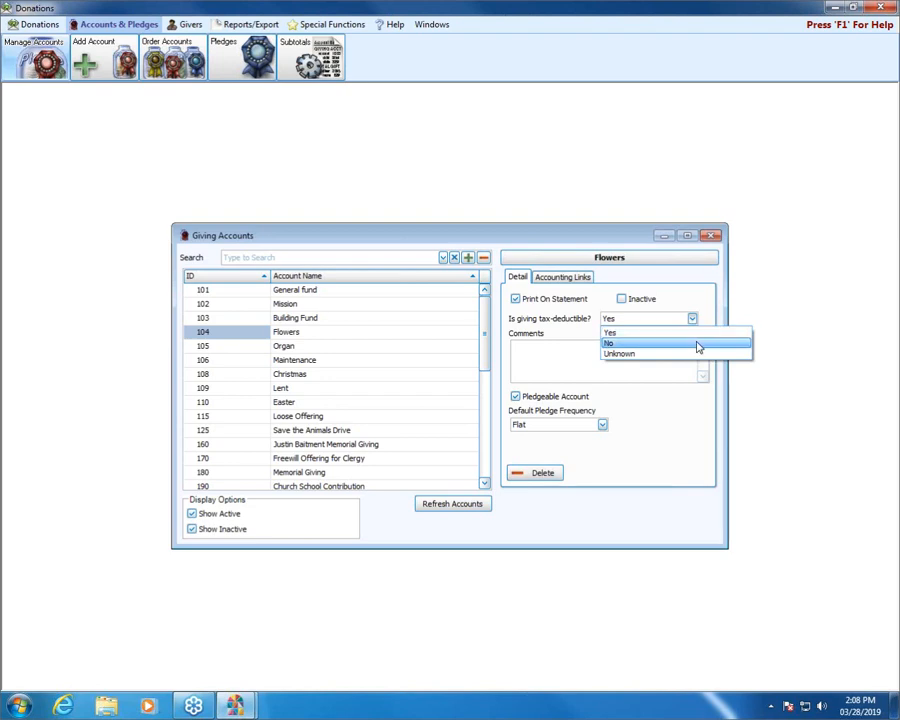
left_click(697, 337)
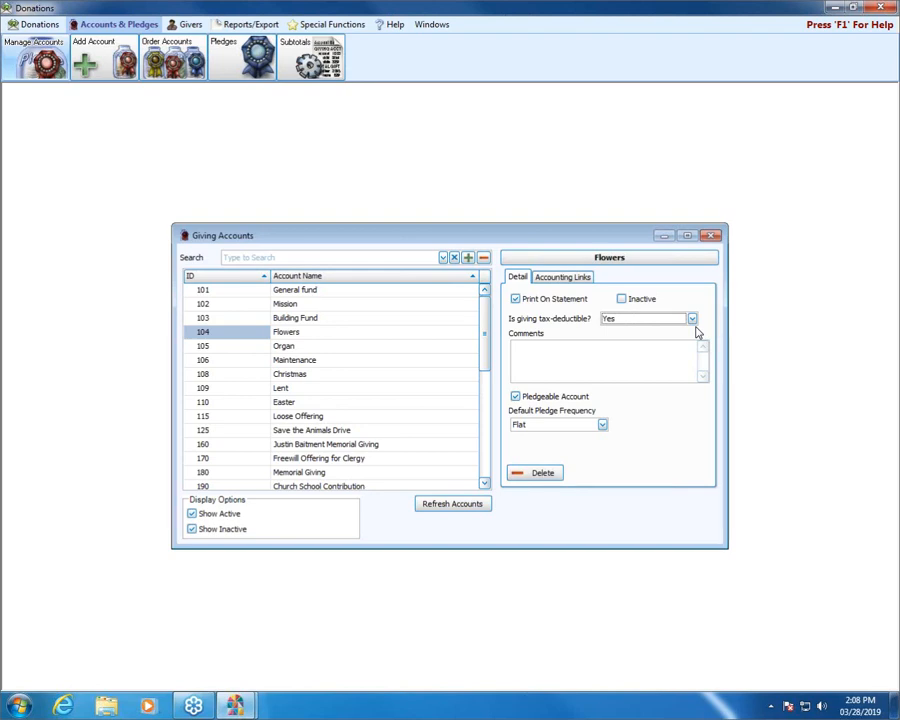
left_click(668, 360)
left_click(602, 424)
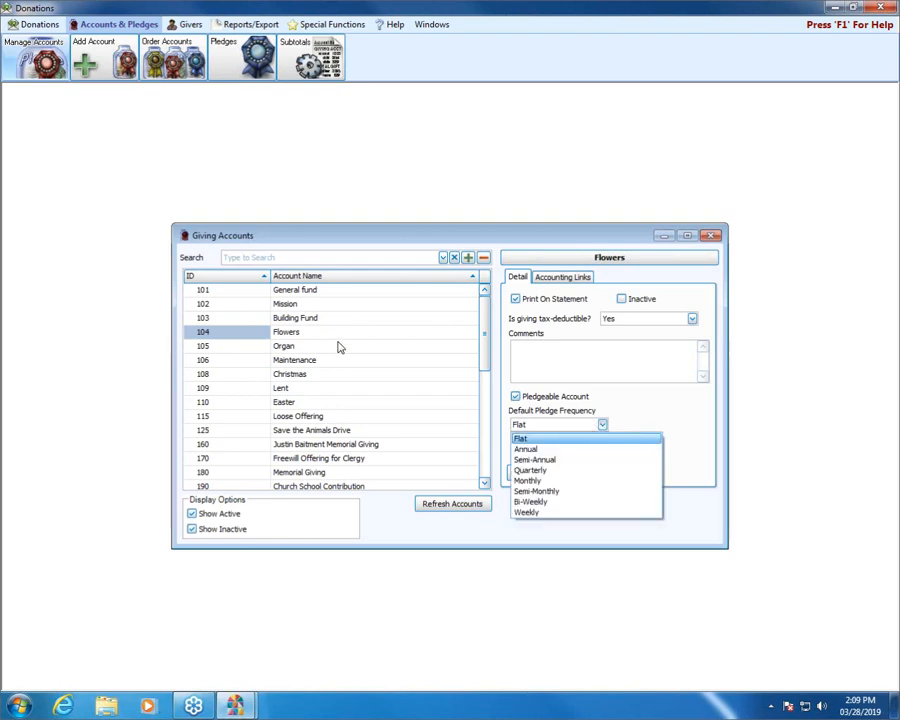
left_click(584, 440)
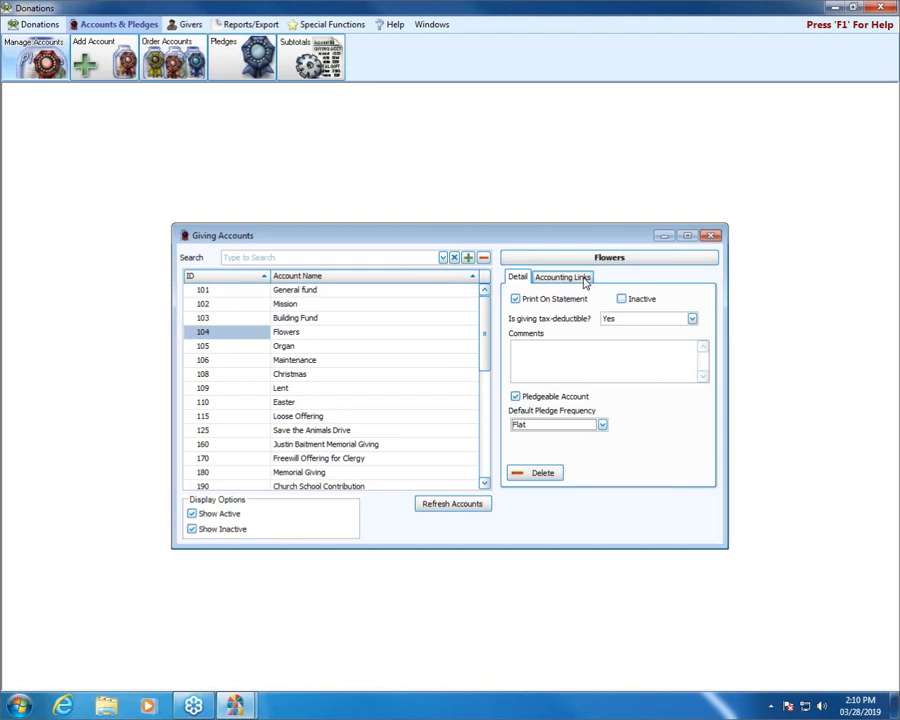
Step: Start a new giving account with ID 107 and the name "Studder Walk 5k", and show its details
left_click(470, 259)
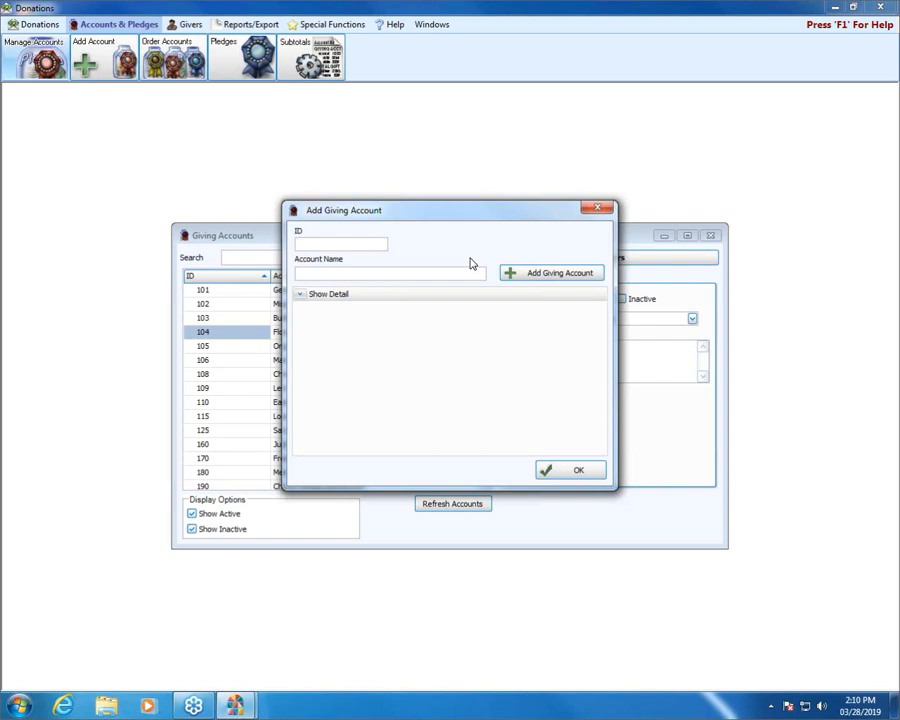
type("107")
left_click(412, 269)
type("Studder Walk 5k")
left_click(300, 294)
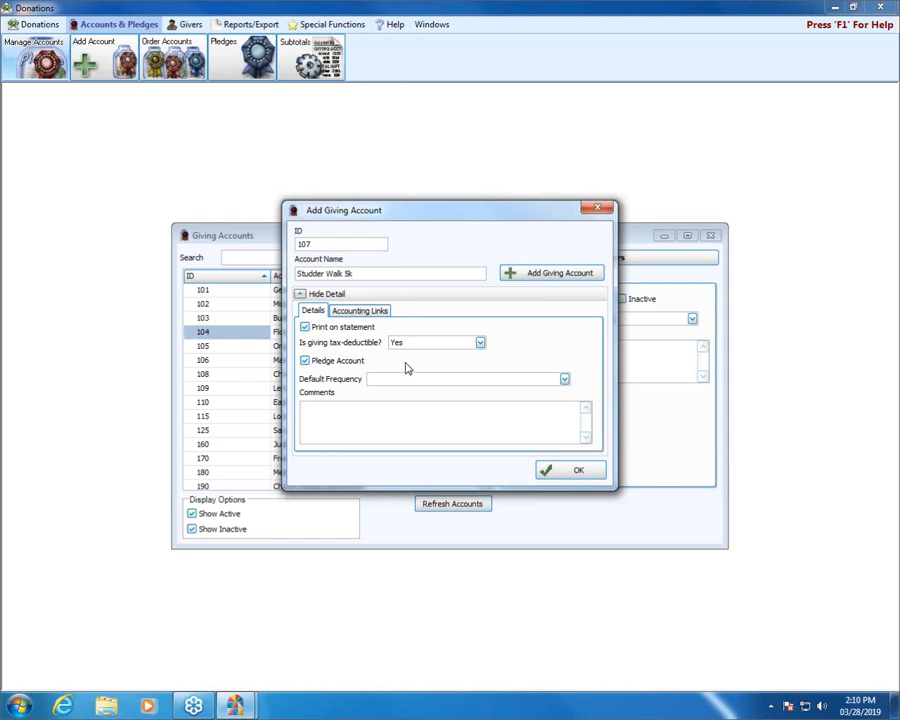
Step: Link the new giving account's debit account to Huntington Bank Checking in its accounting links
left_click(360, 311)
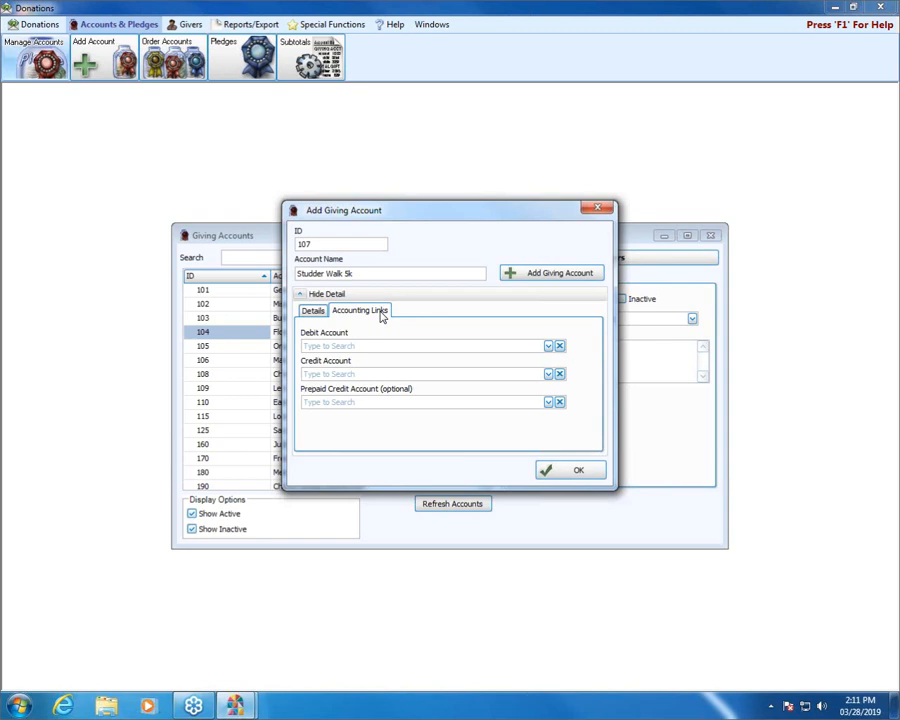
left_click(548, 348)
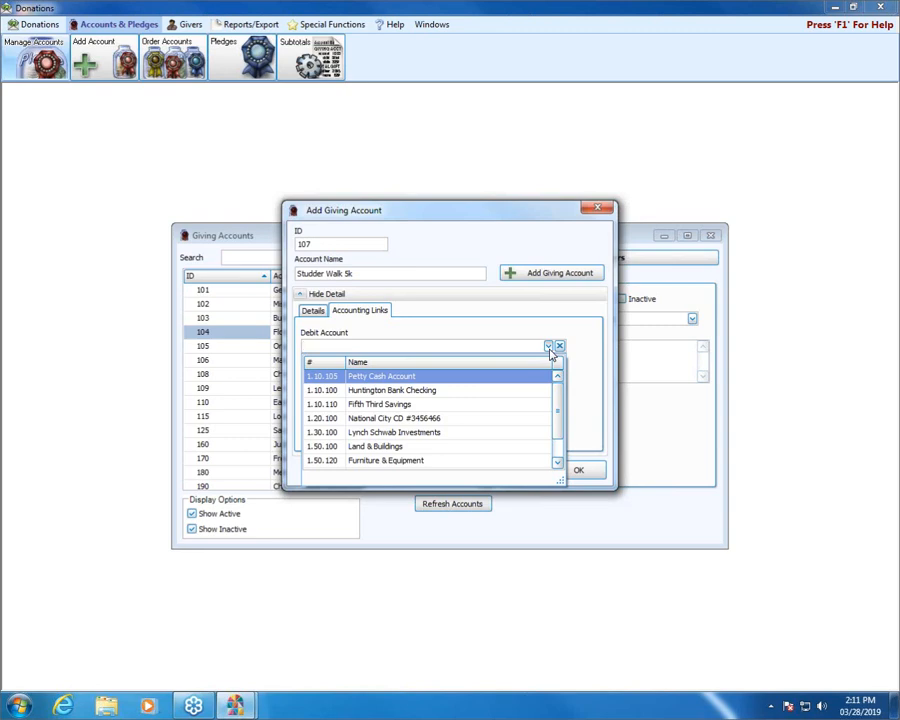
left_click(450, 392)
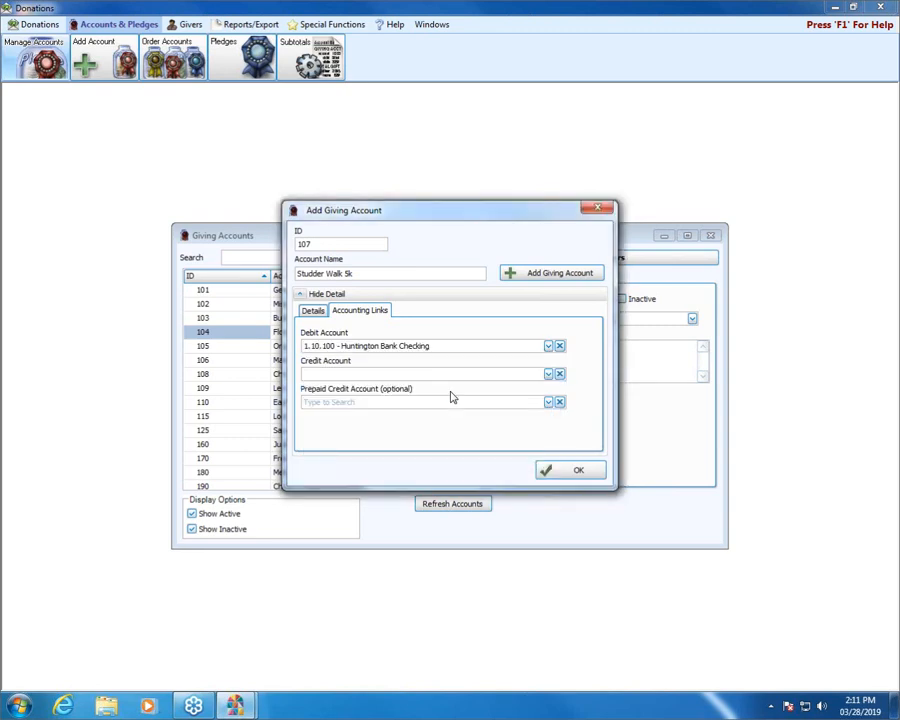
Step: Link the new giving account's credit account to 4.10.215 - Fund Raising Income
left_click(532, 374)
left_click(548, 374)
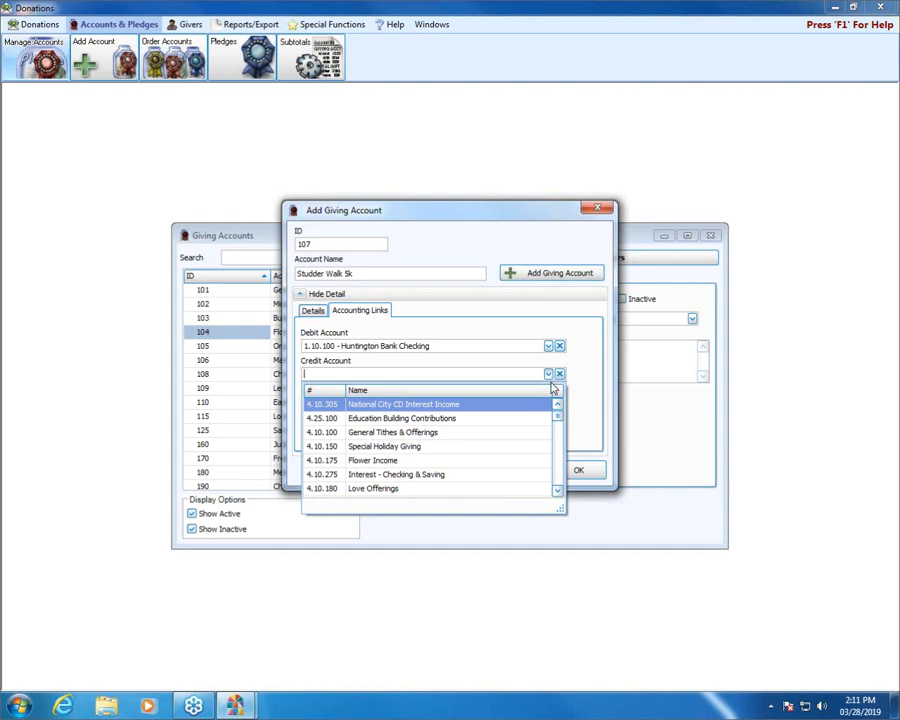
left_click(558, 492)
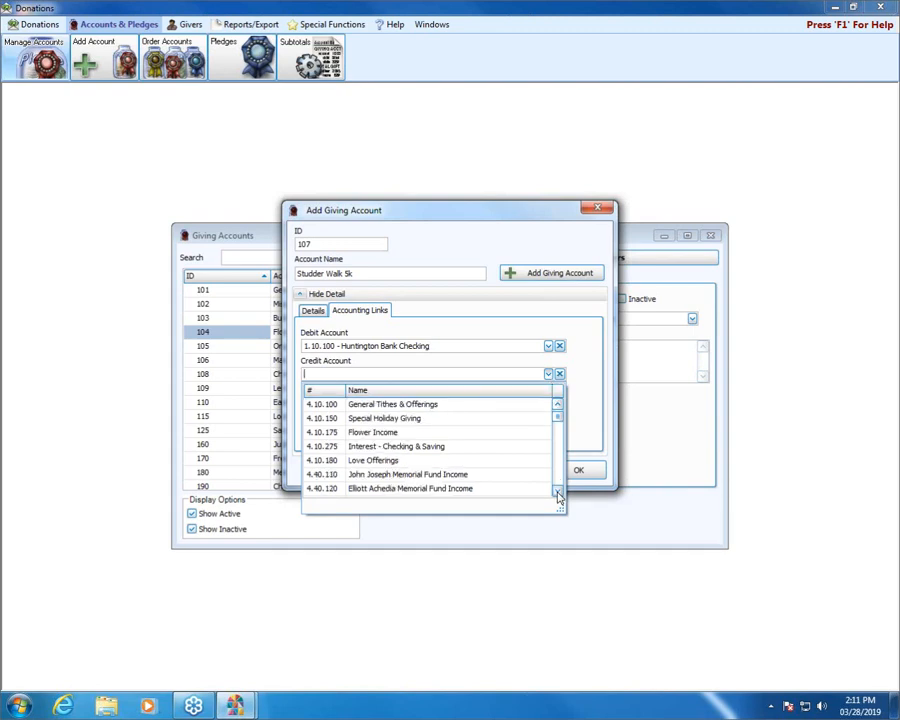
left_click(558, 492)
left_click(558, 492)
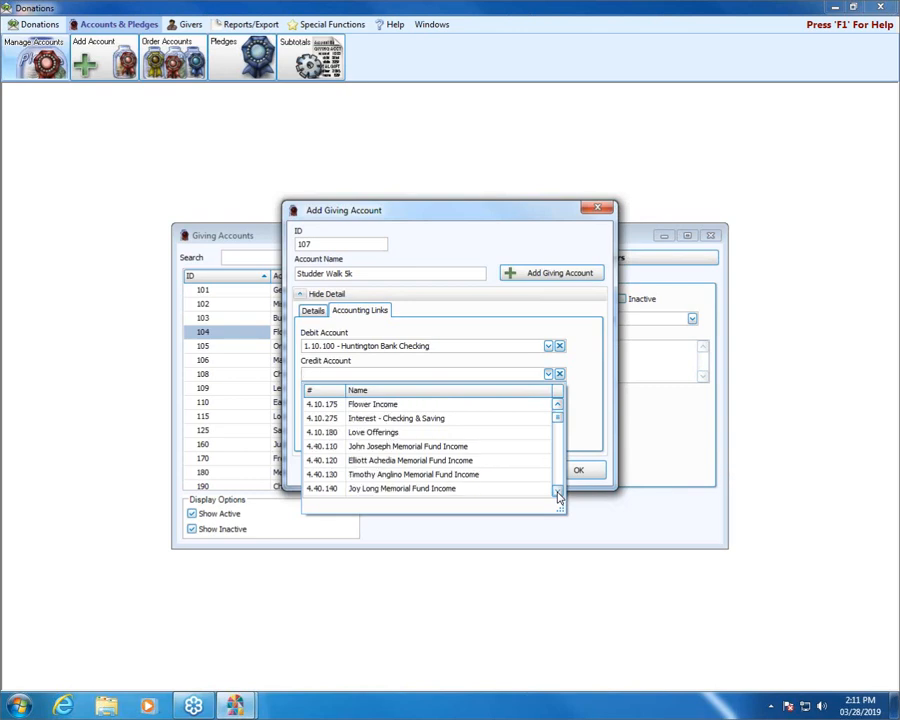
double_click(558, 492)
left_click(558, 492)
double_click(558, 492)
left_click(558, 492)
left_click(558, 492)
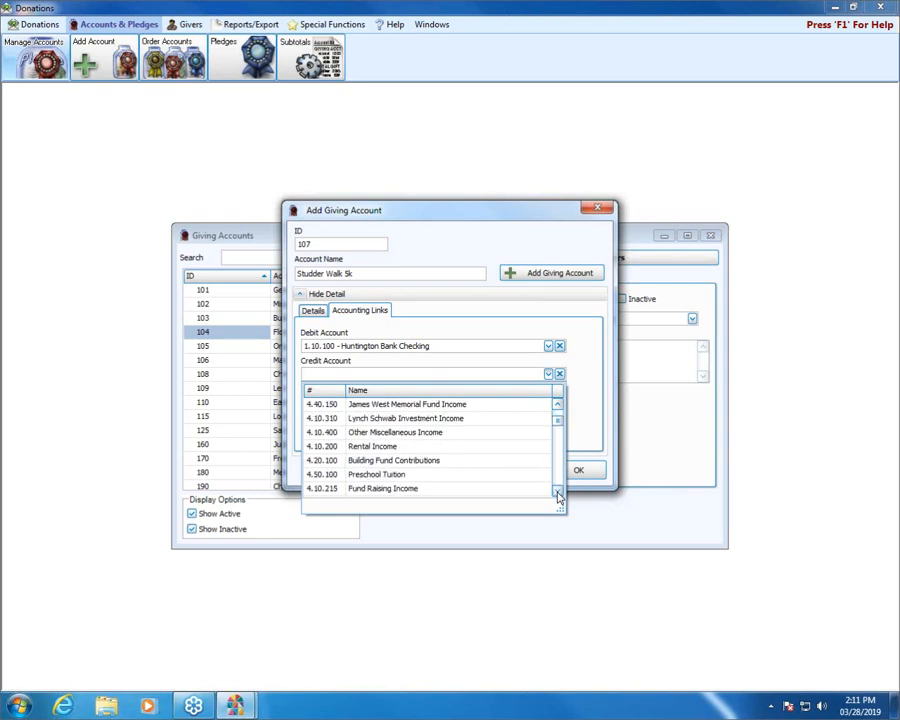
left_click(558, 492)
left_click(558, 492)
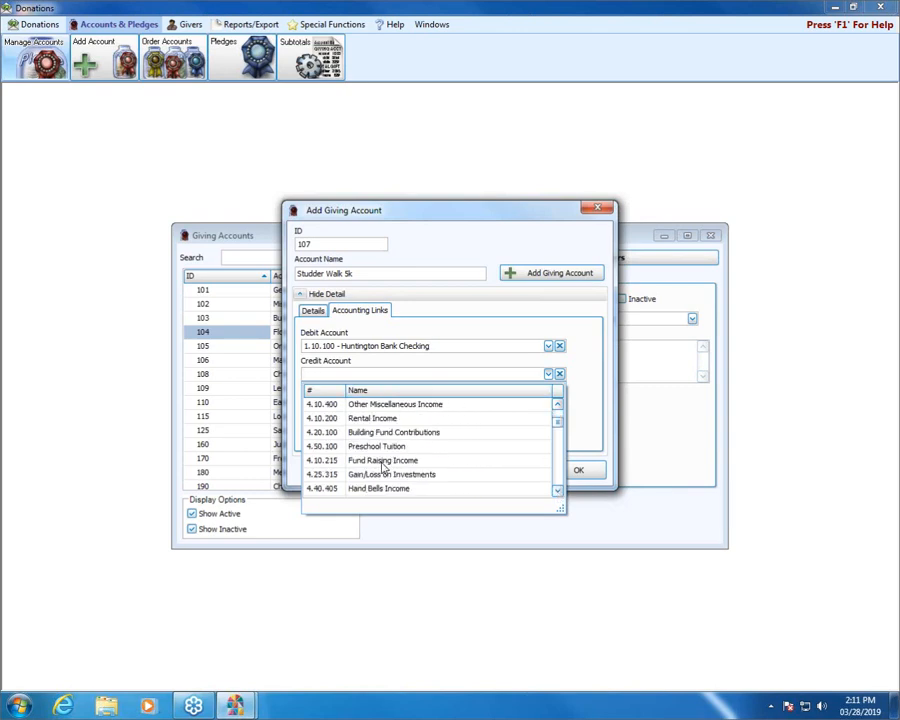
left_click(382, 461)
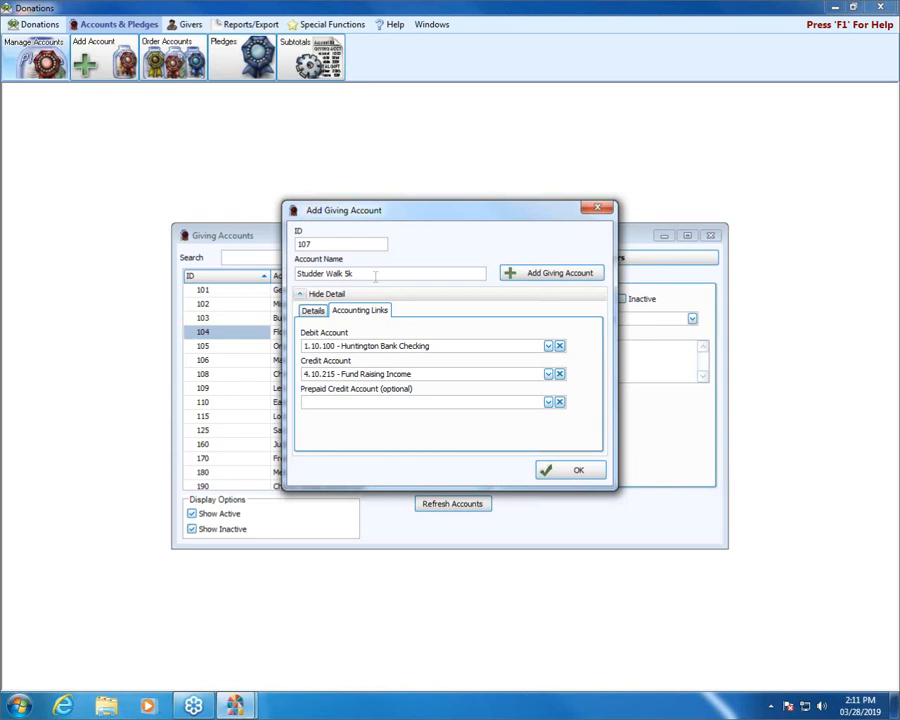
Step: Add the Studder Walk 5k giving account with no prepaid credit account, and finish adding accounts
left_click(345, 403)
left_click(583, 279)
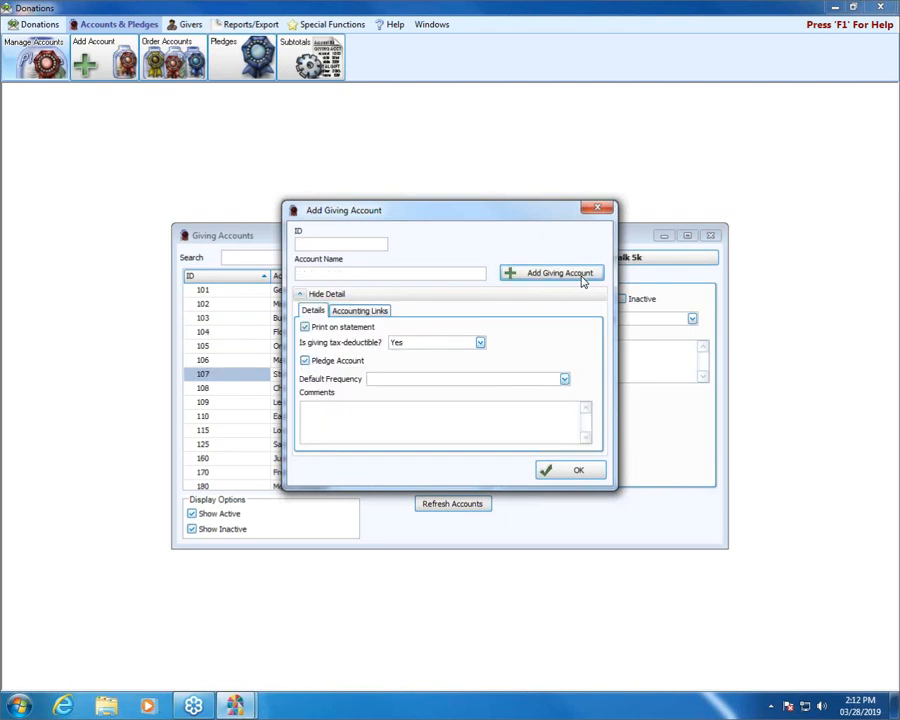
left_click(580, 471)
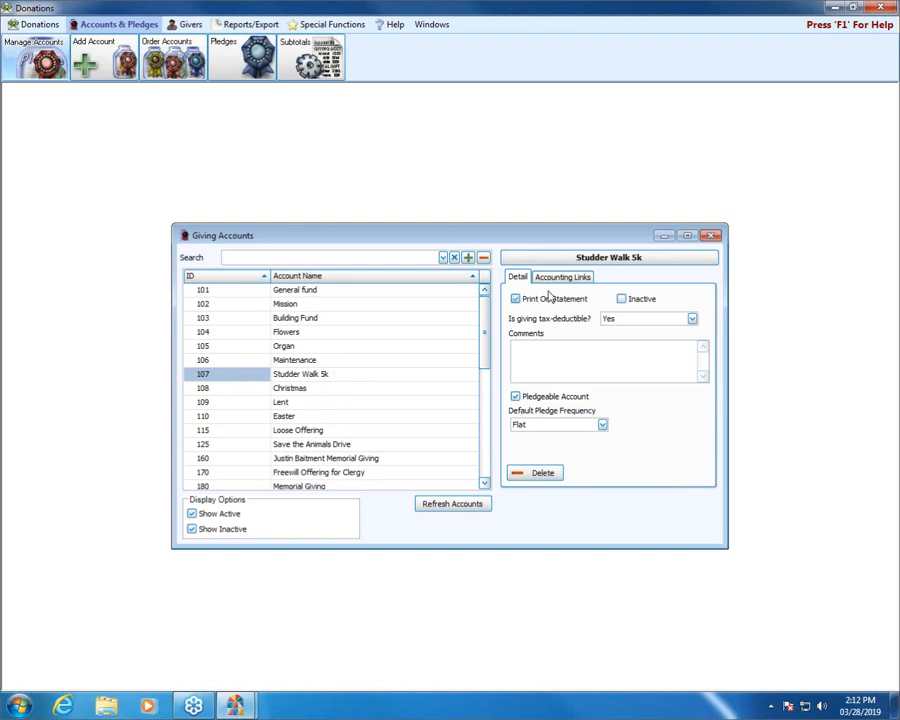
Step: Review the accounting links and details of the Studder Walk 5k account, and close the giving accounts list
left_click(588, 280)
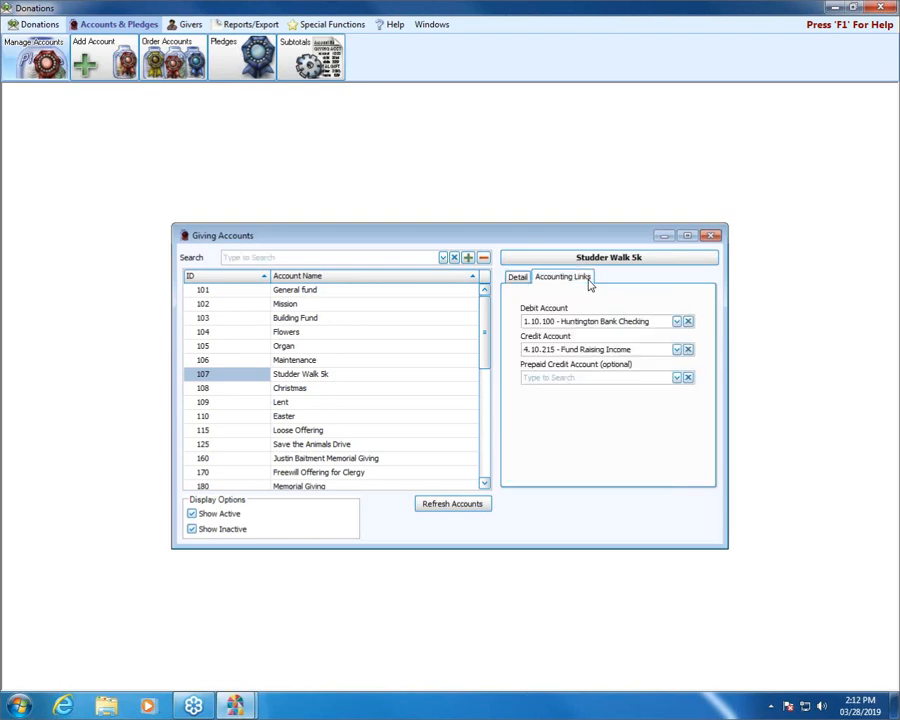
left_click(517, 279)
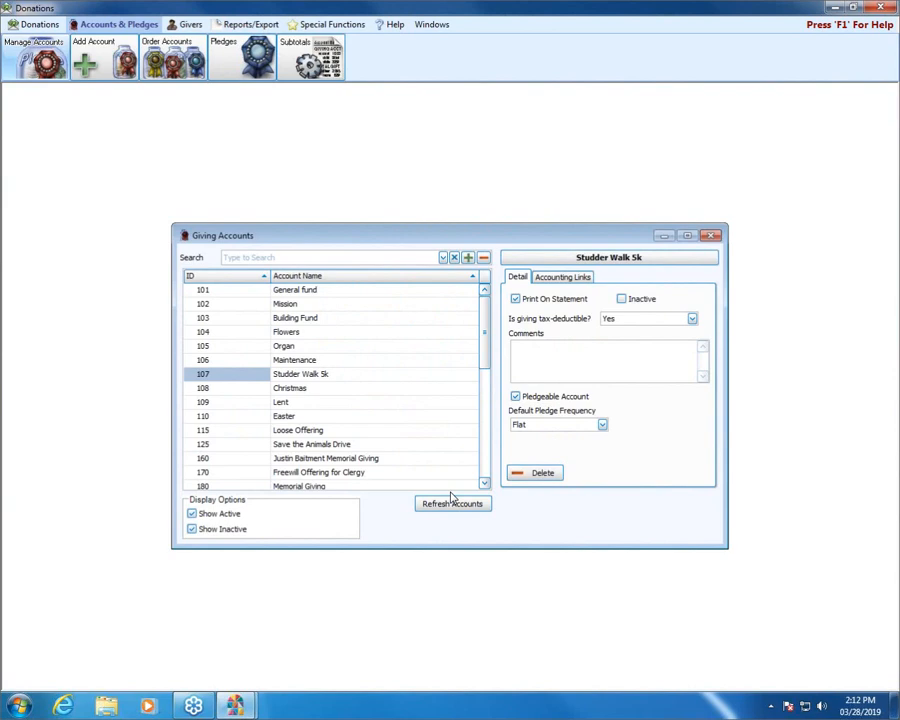
left_click(712, 236)
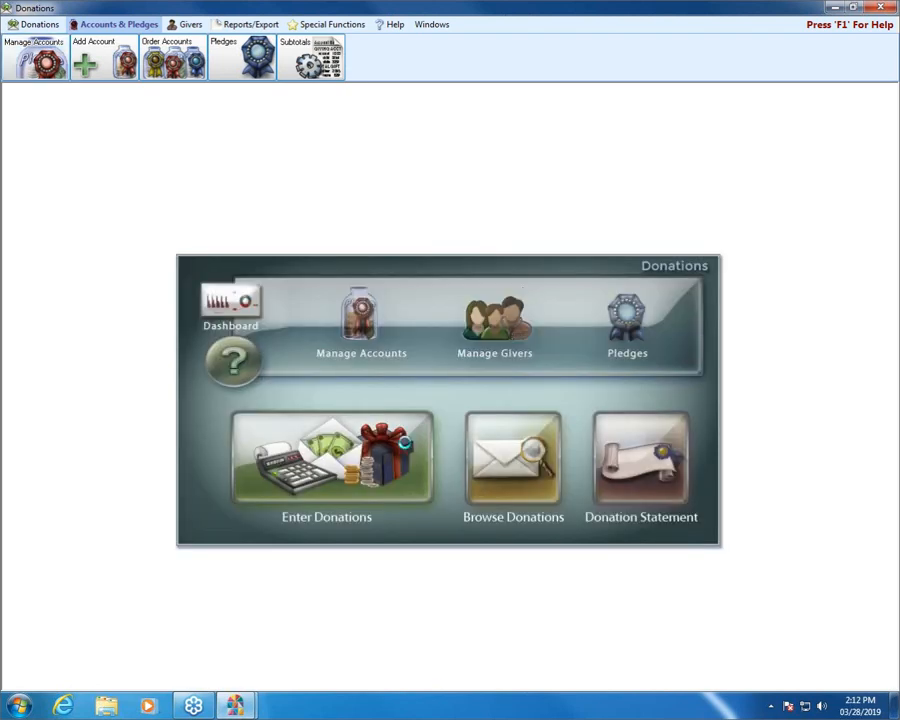
Step: Examine the giving account order in donation entry with a trial donation dated 03/28/2019 for an existing giver, and discard it
left_click(332, 458)
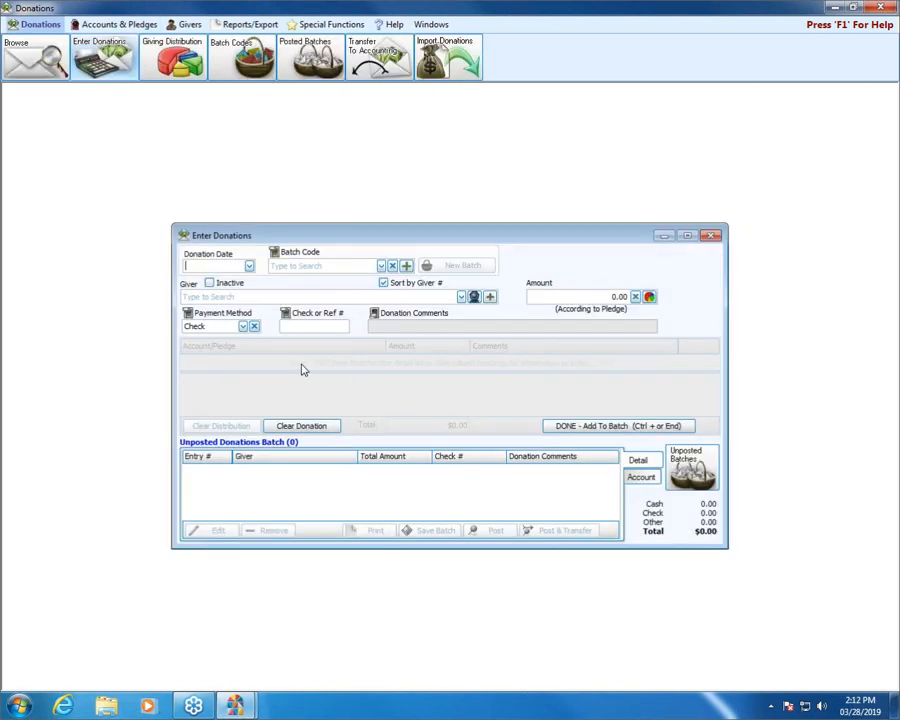
left_click(249, 267)
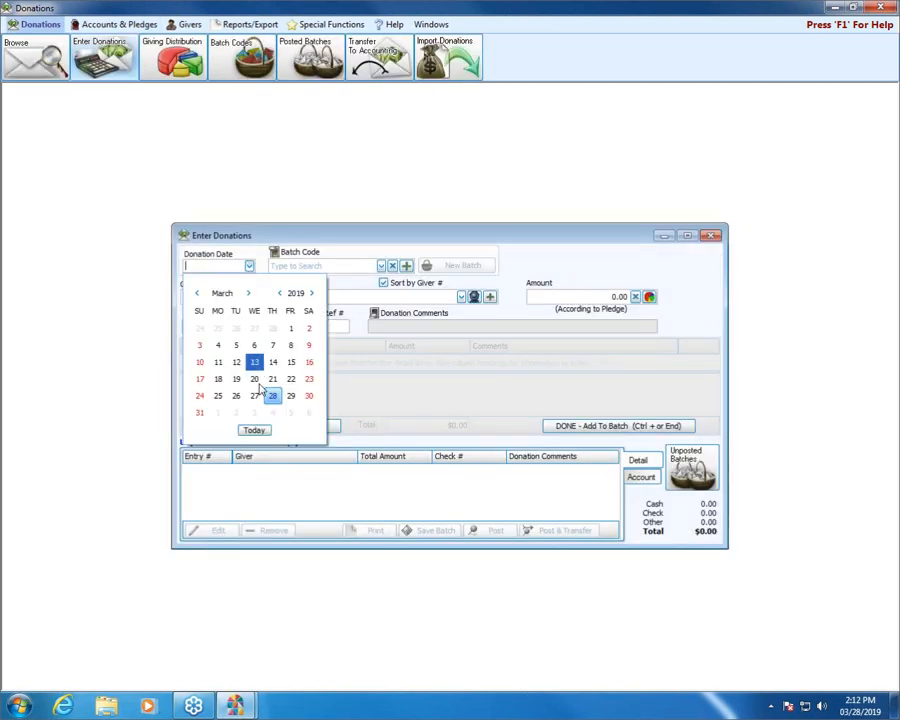
left_click(250, 430)
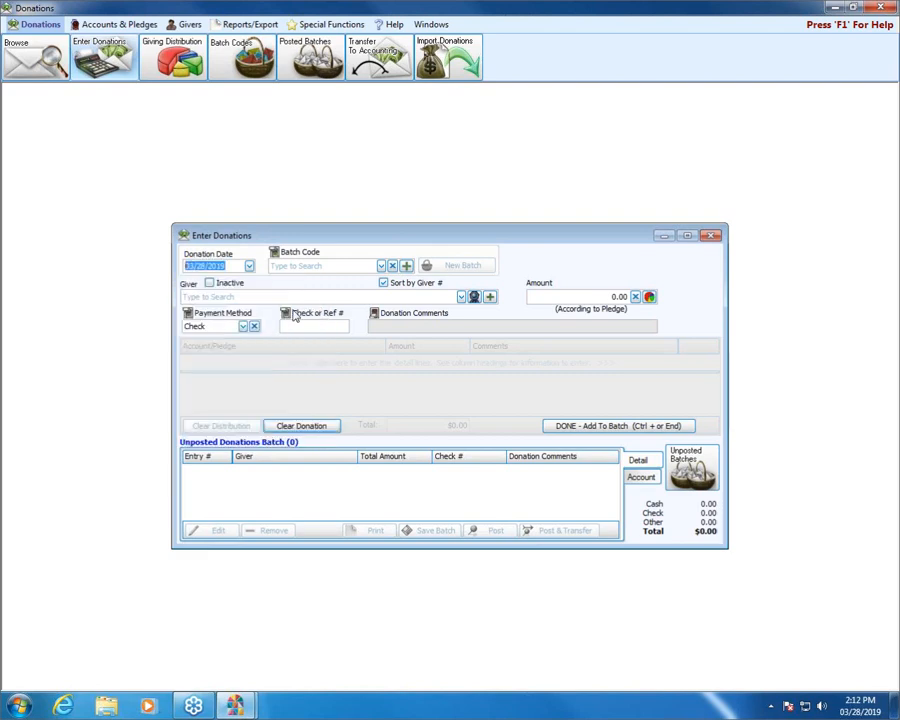
left_click(461, 297)
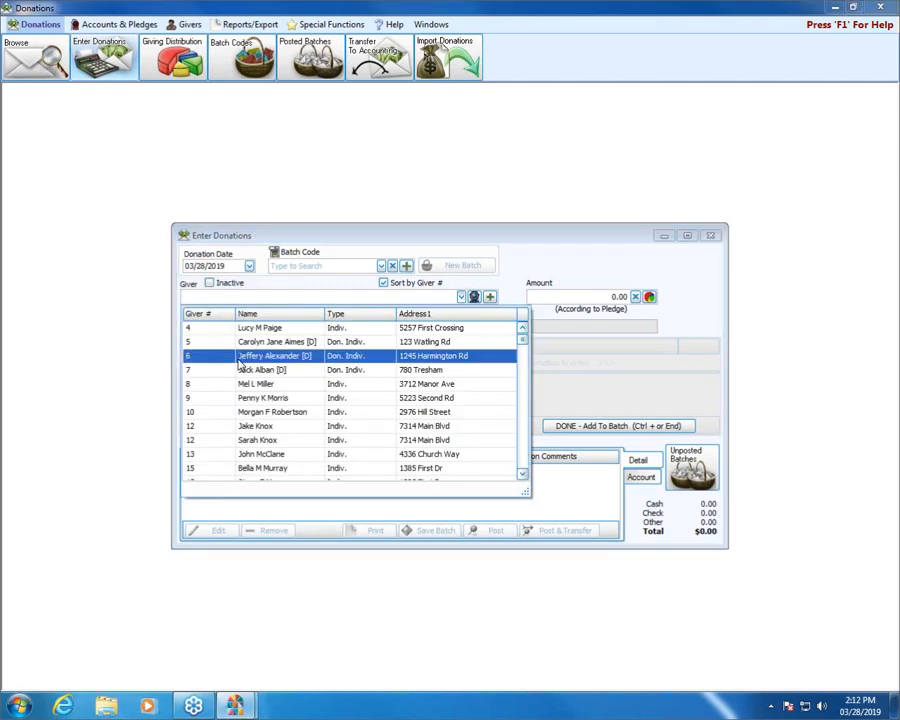
left_click(240, 356)
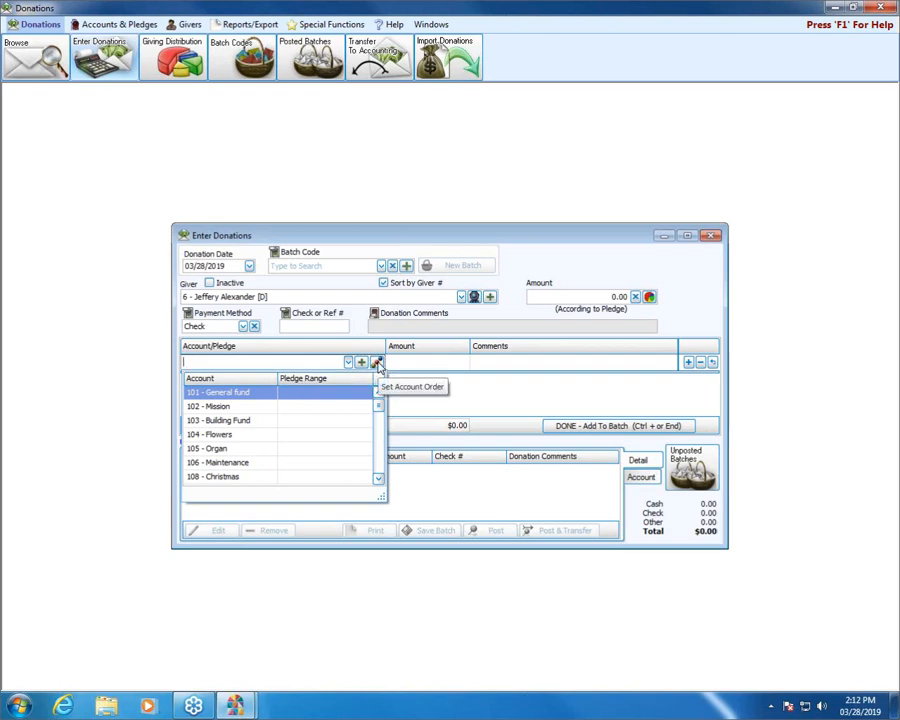
left_click(526, 398)
left_click(298, 432)
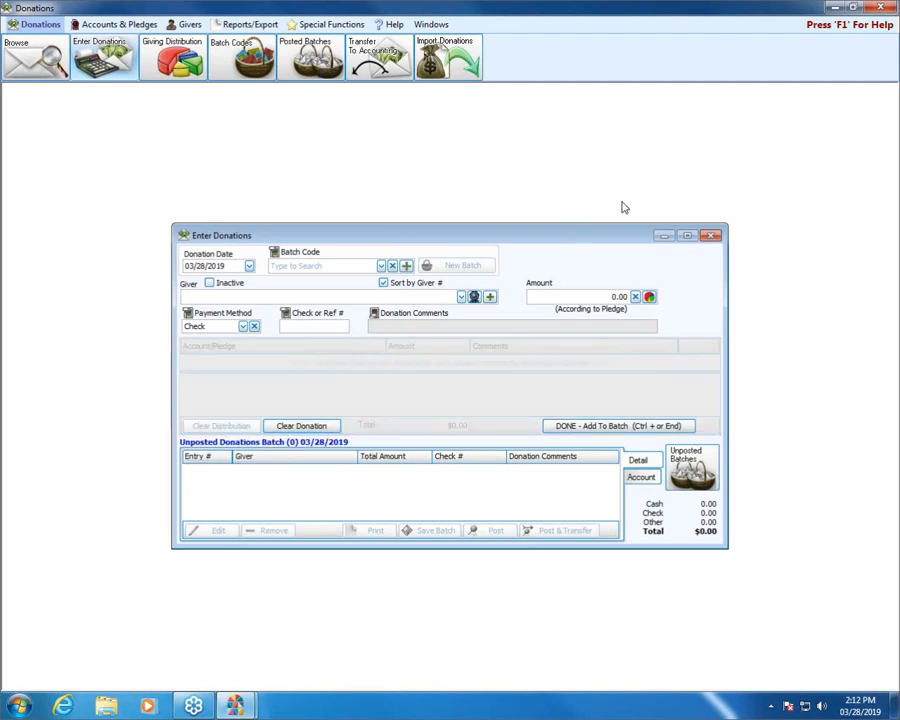
left_click(711, 237)
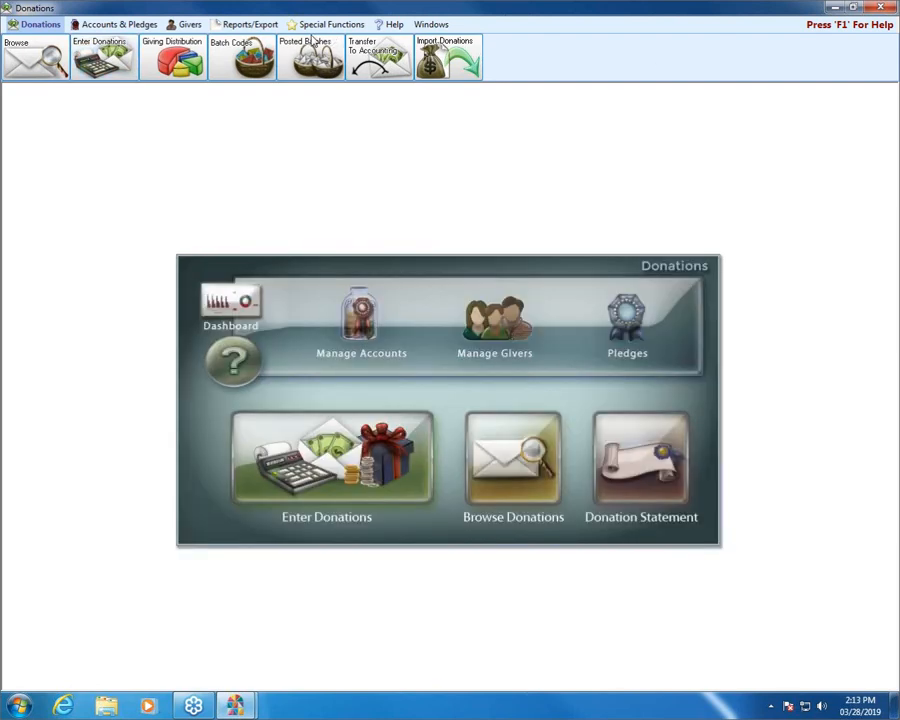
Step: Try ordering the giving accounts for donation entry by name, and sort them by number instead
left_click(118, 26)
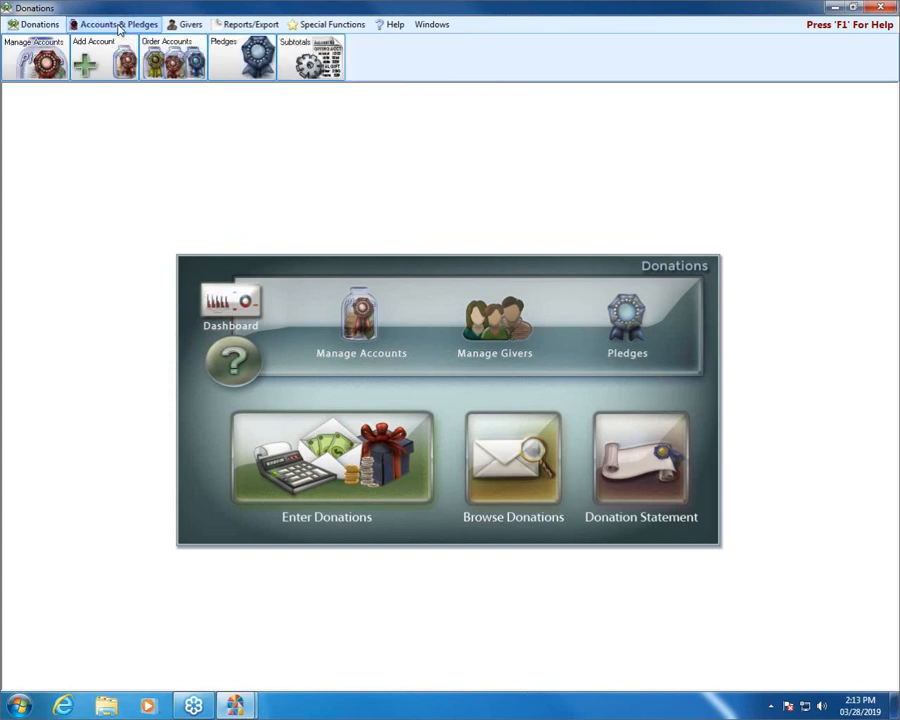
left_click(186, 55)
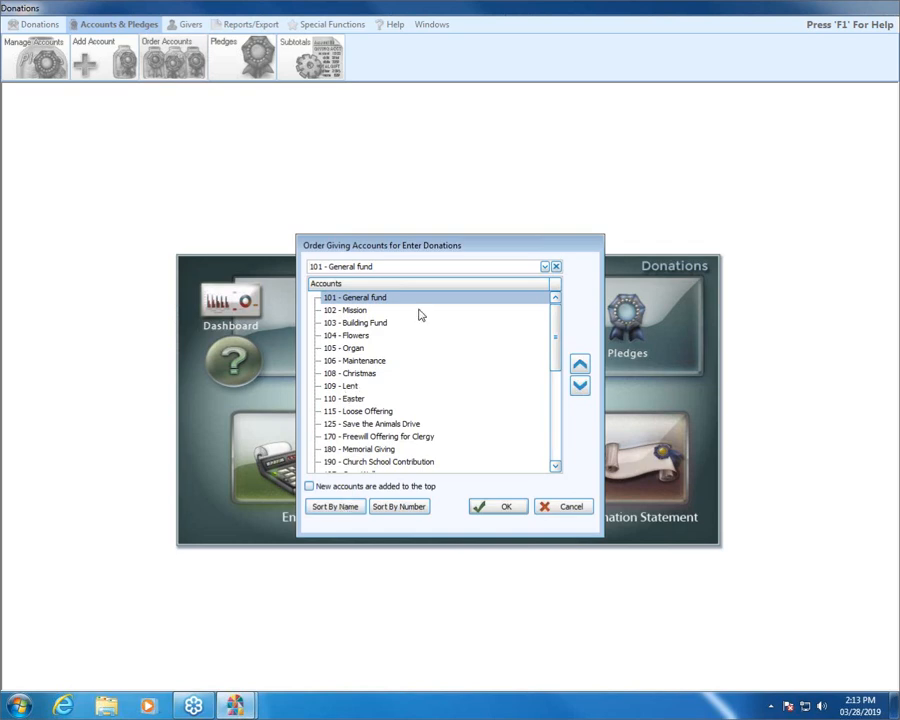
left_click(336, 509)
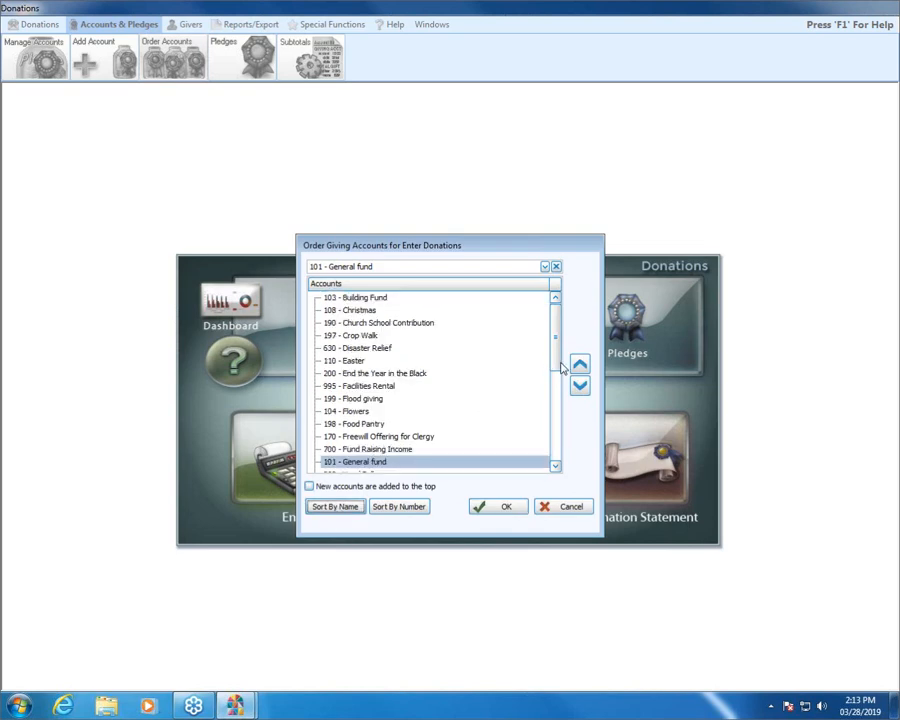
left_click(398, 507)
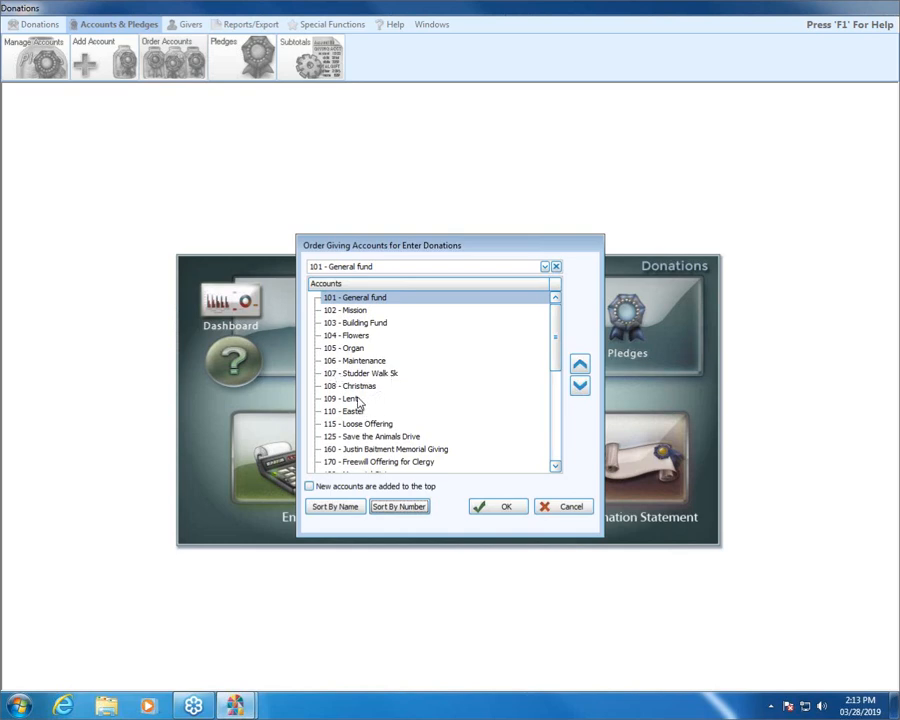
Step: Move 109 - Lent up the donation entry order to directly below 101 - General fund
left_click(366, 400)
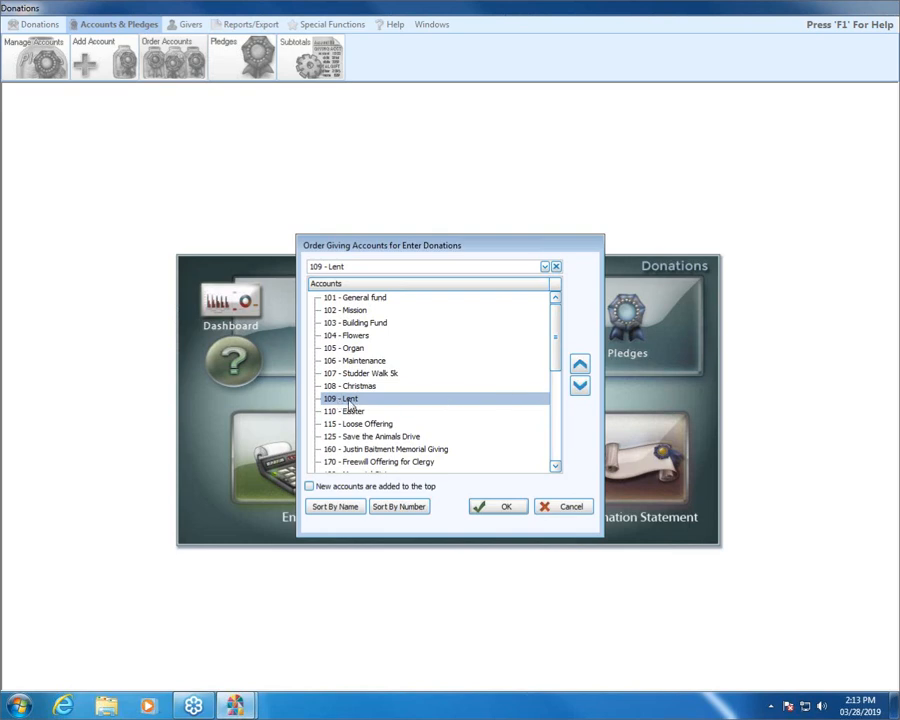
left_click(580, 366)
left_click(580, 366)
left_click(580, 366)
left_click(580, 366)
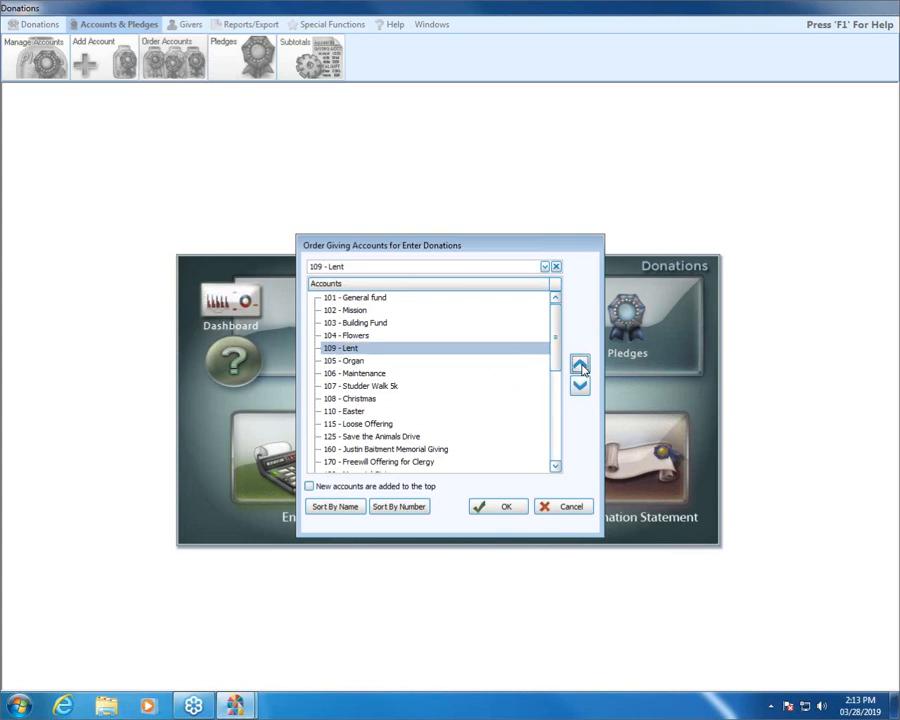
left_click(580, 366)
left_click(580, 366)
left_click(580, 366)
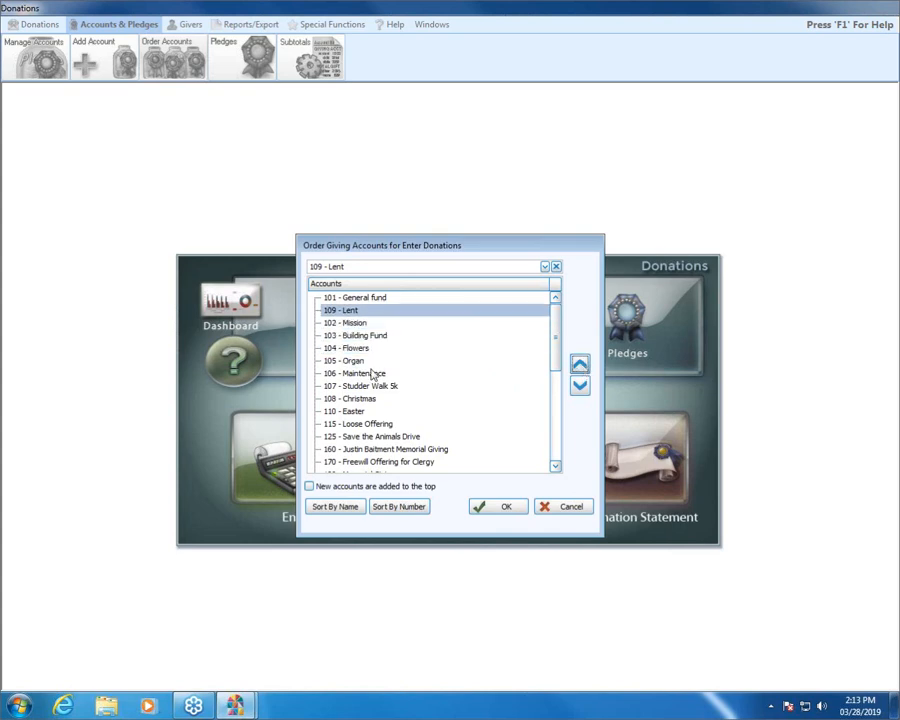
Step: Move 110 - Easter up the donation entry order to directly below 109 - Lent
left_click(360, 411)
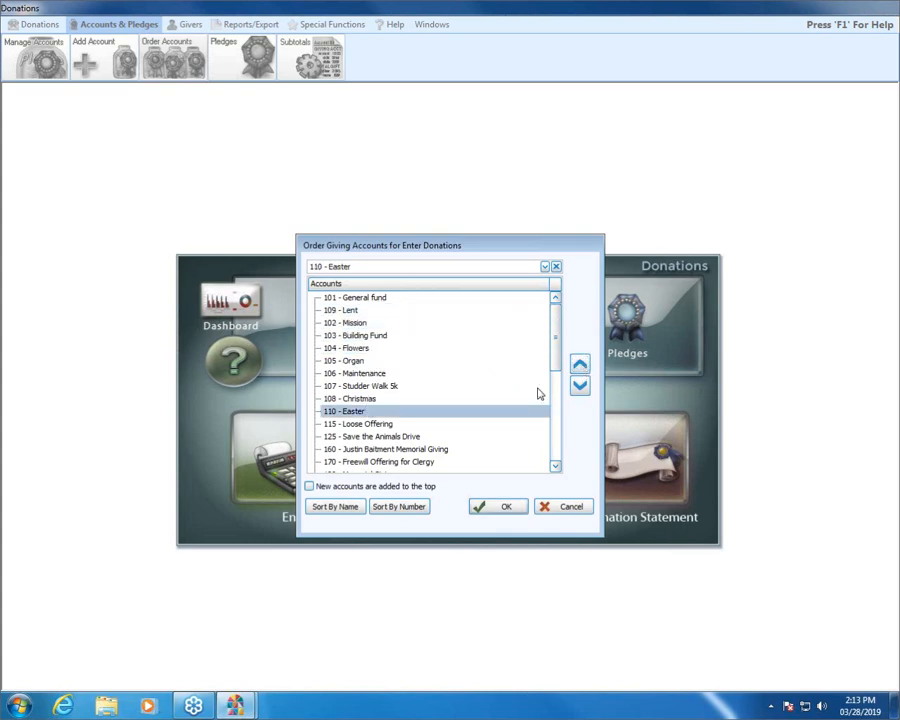
left_click(580, 366)
left_click(580, 366)
left_click(580, 366)
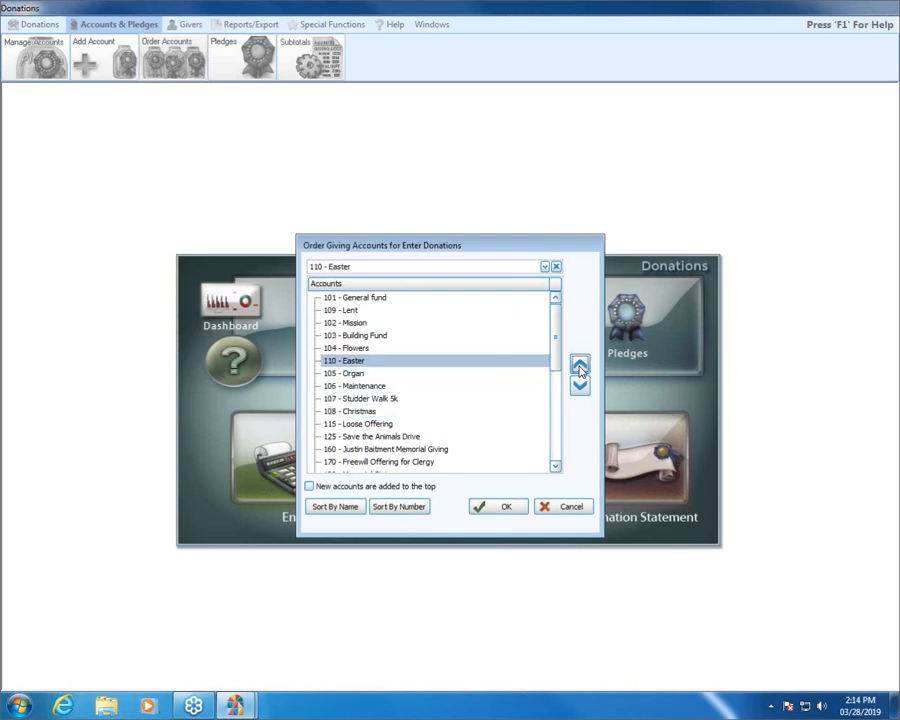
left_click(580, 366)
left_click(580, 366)
left_click(580, 366)
left_click(580, 366)
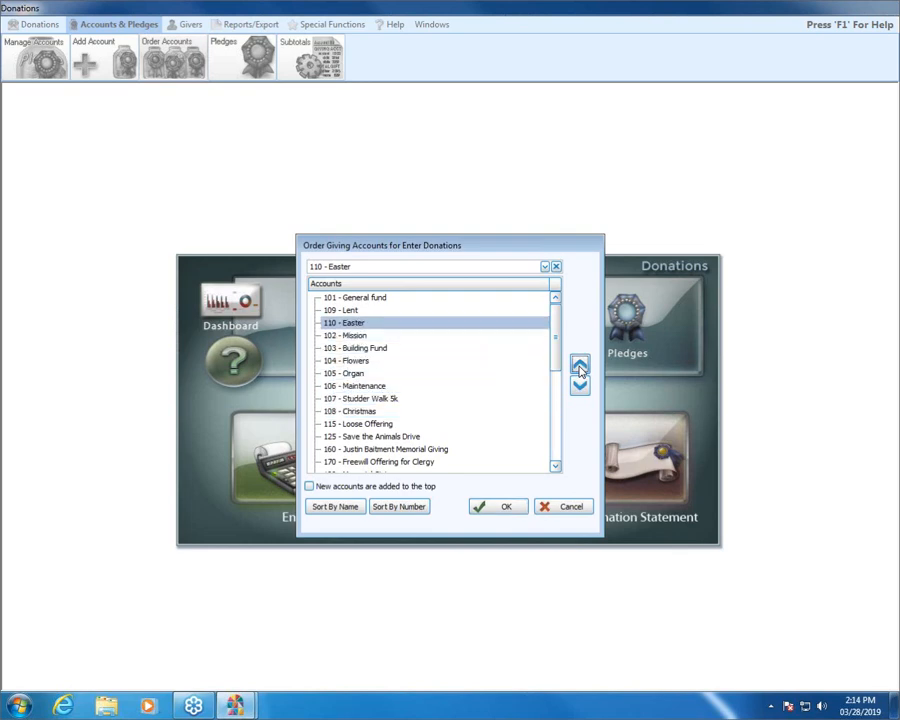
Step: Move 107 - Studder Walk 5k up to directly below 110 - Easter, and save the account order
left_click(362, 398)
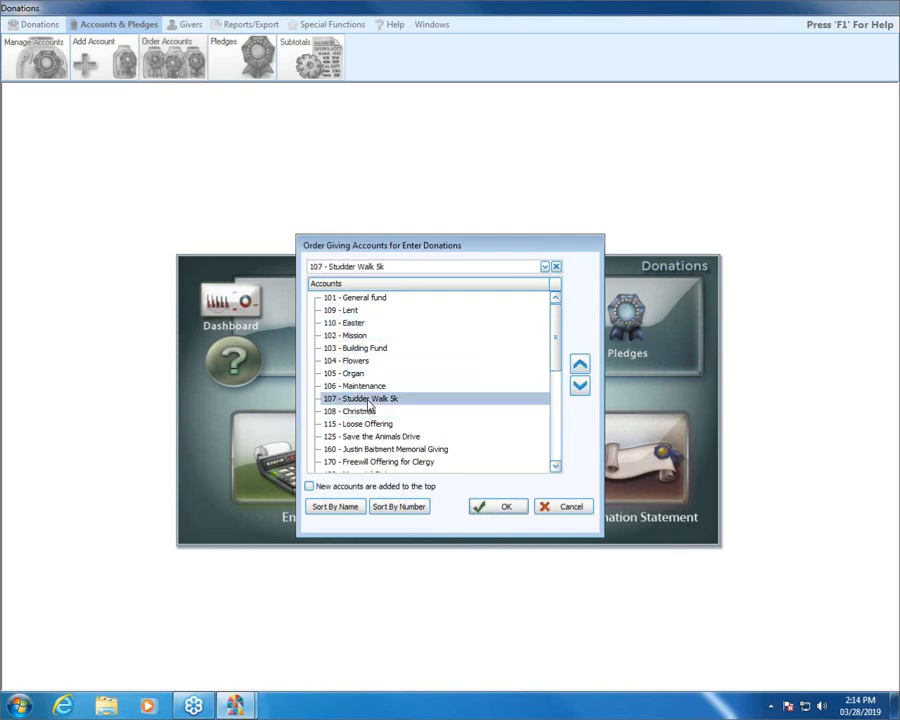
left_click(581, 366)
left_click(581, 366)
left_click(581, 366)
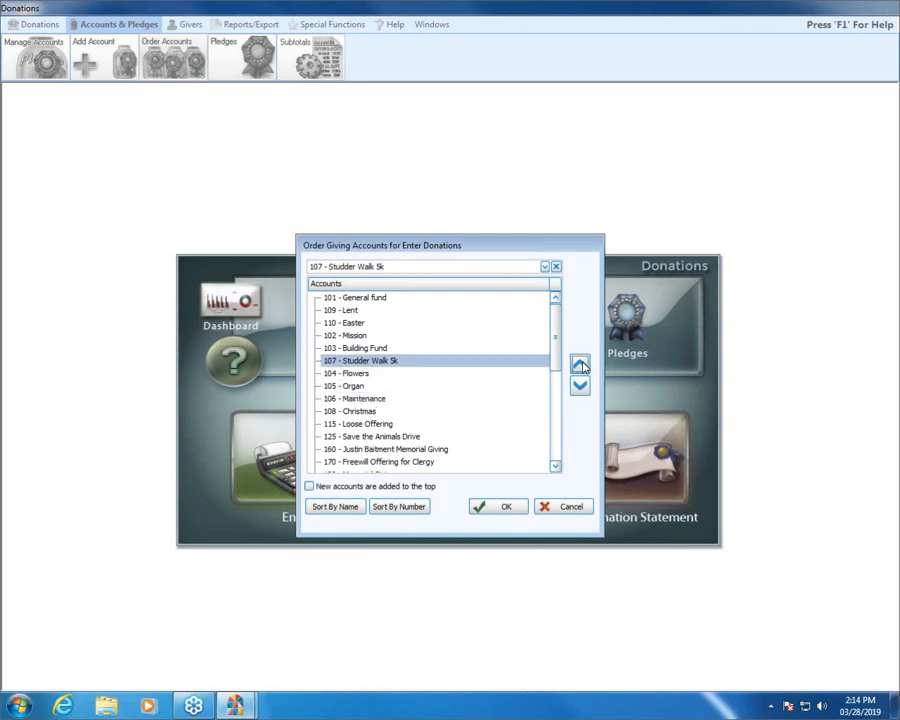
left_click(581, 366)
left_click(581, 366)
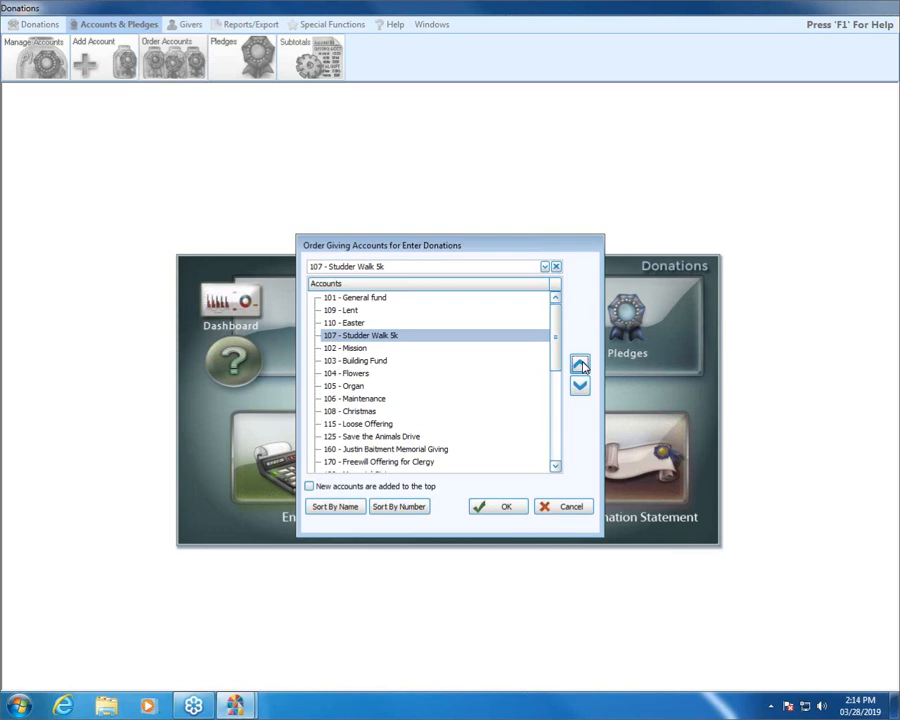
left_click(513, 511)
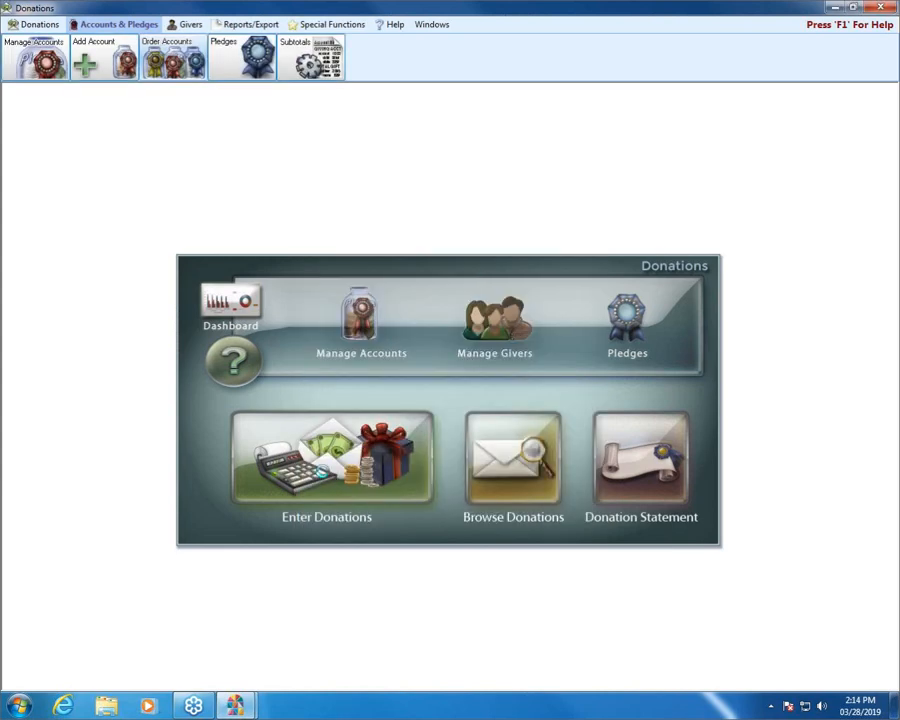
Step: Start a trial donation dated today, 03/28/2019, for an individual giver, with an amount of 100.00
left_click(322, 468)
left_click(250, 265)
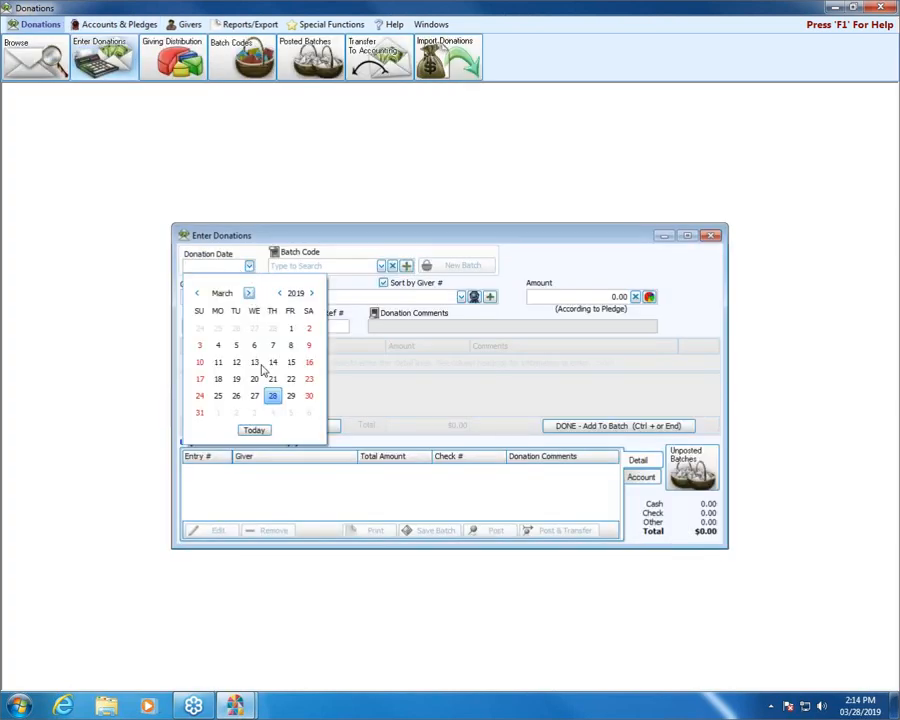
left_click(254, 430)
left_click(258, 297)
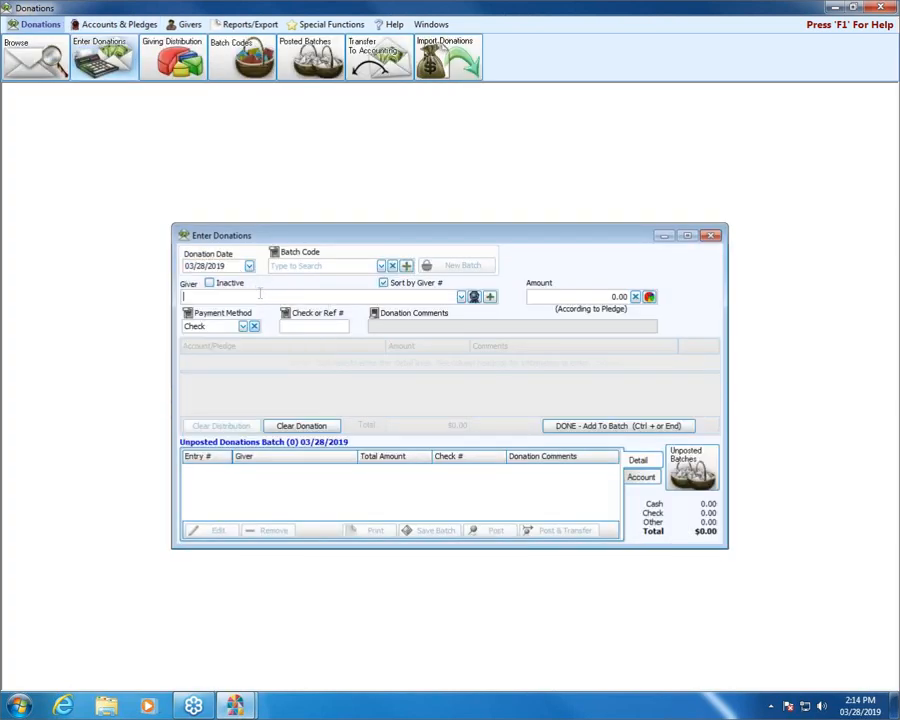
type("6")
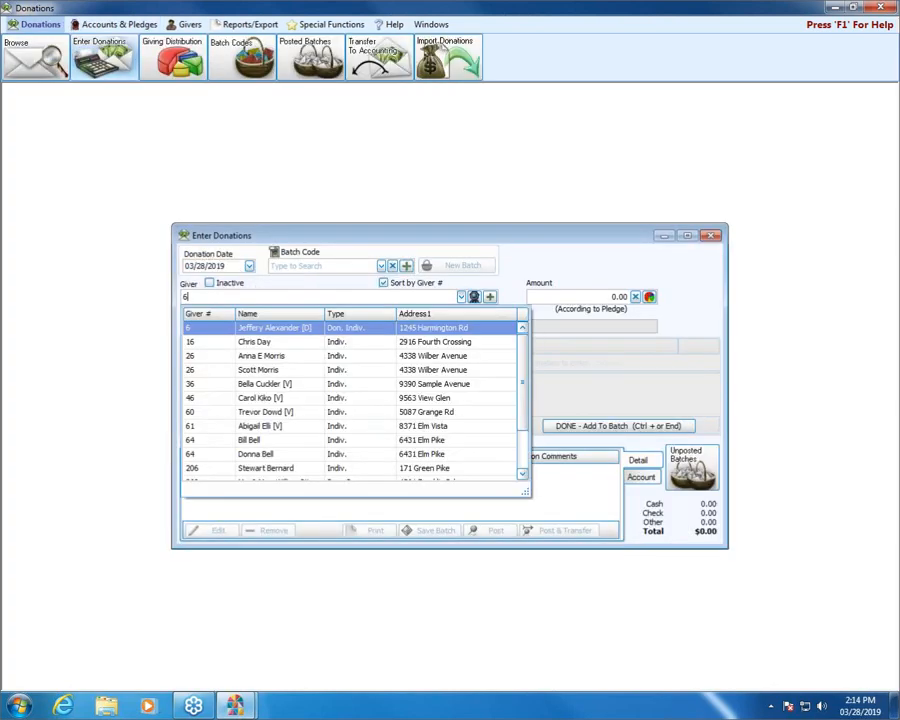
left_click(290, 328)
type("100")
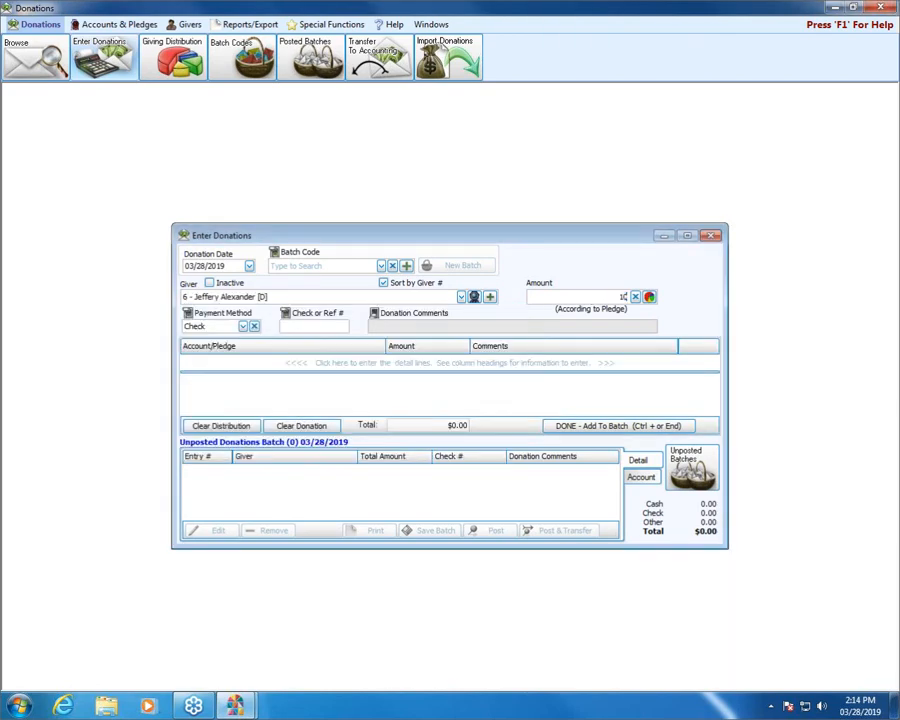
Step: Check the account order in the donation's account list by picking 101 - General fund, and discard the trial donation
left_click(349, 365)
left_click(348, 363)
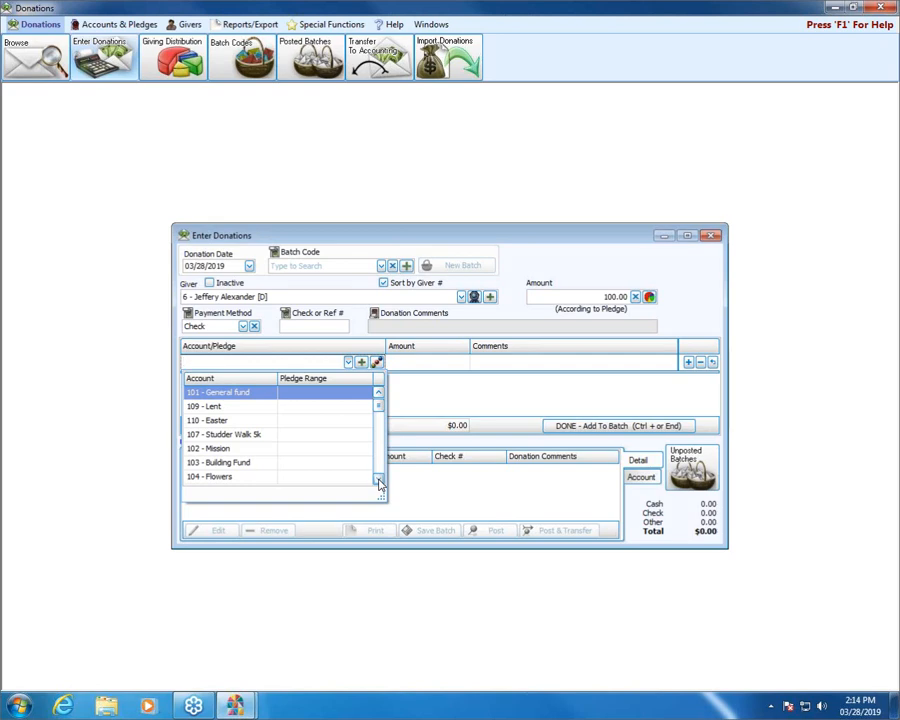
key("Return")
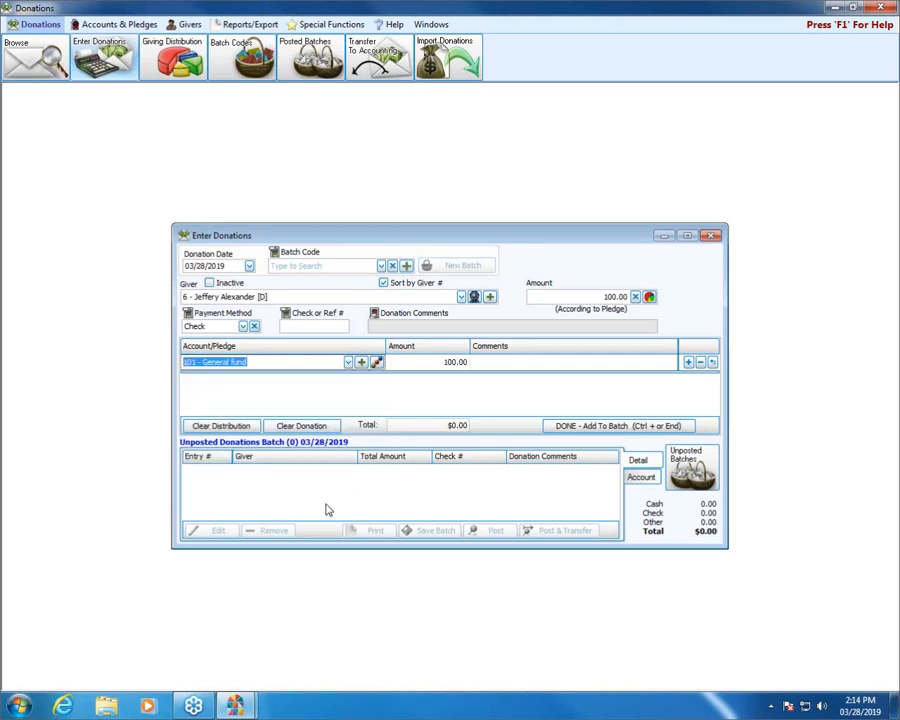
left_click(306, 425)
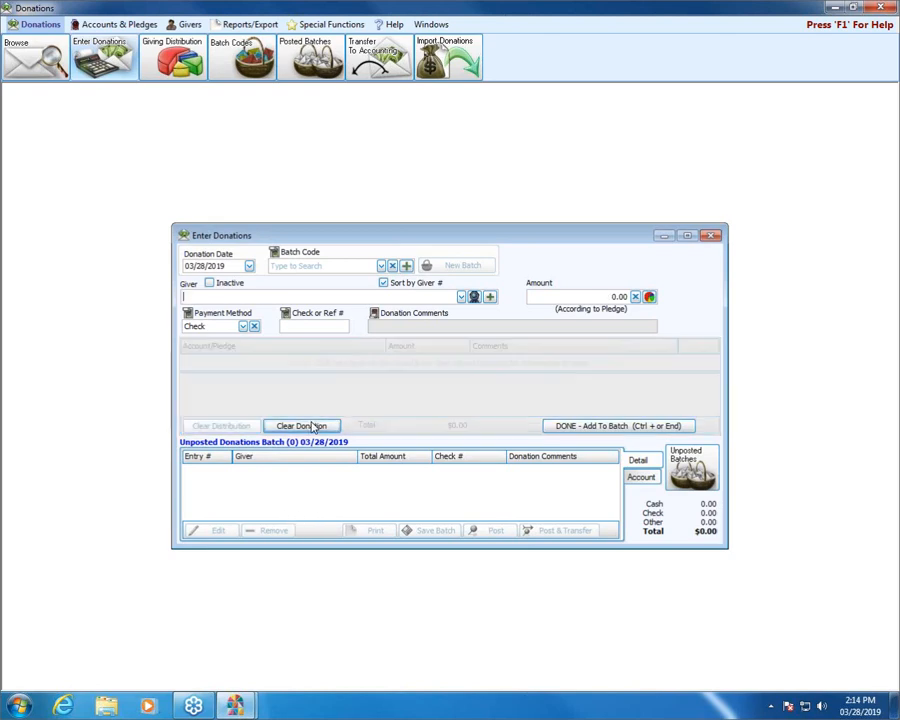
left_click(712, 236)
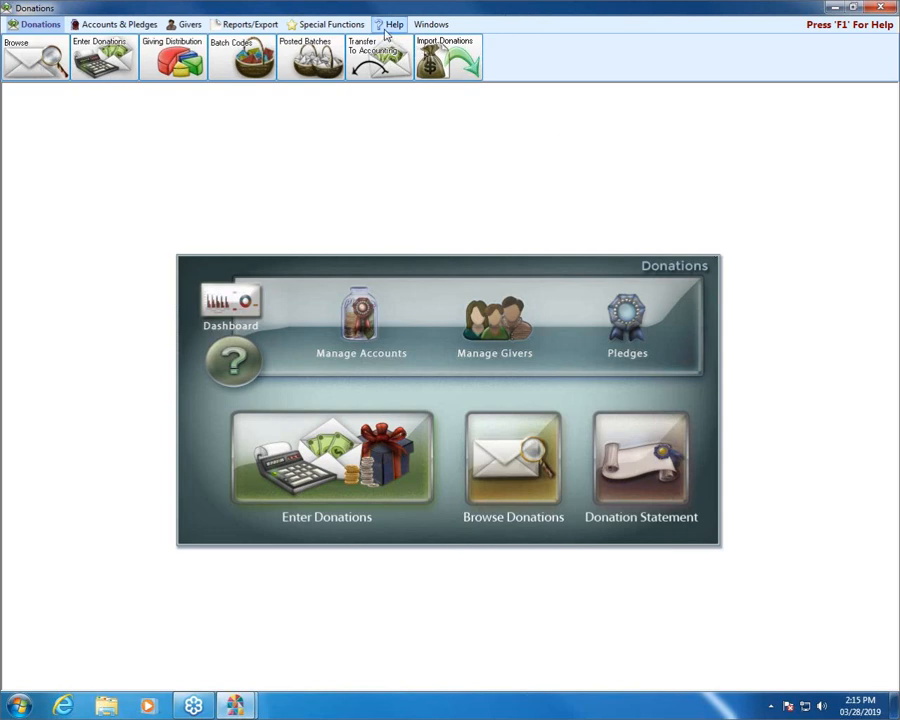
Step: Preview the List Account Balances report for January to December 2019, and close the report
left_click(254, 30)
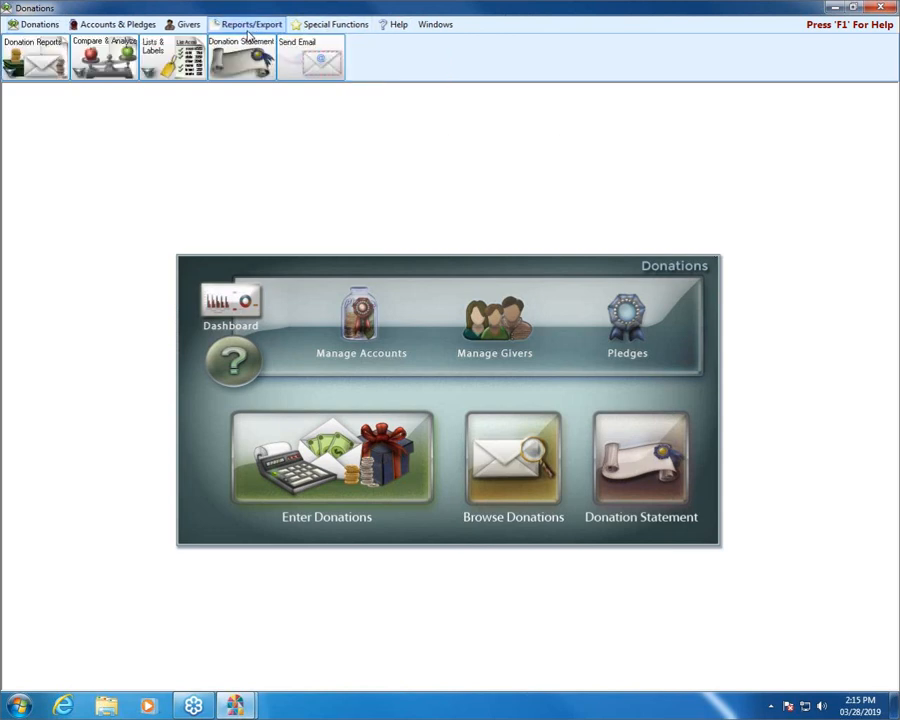
left_click(166, 60)
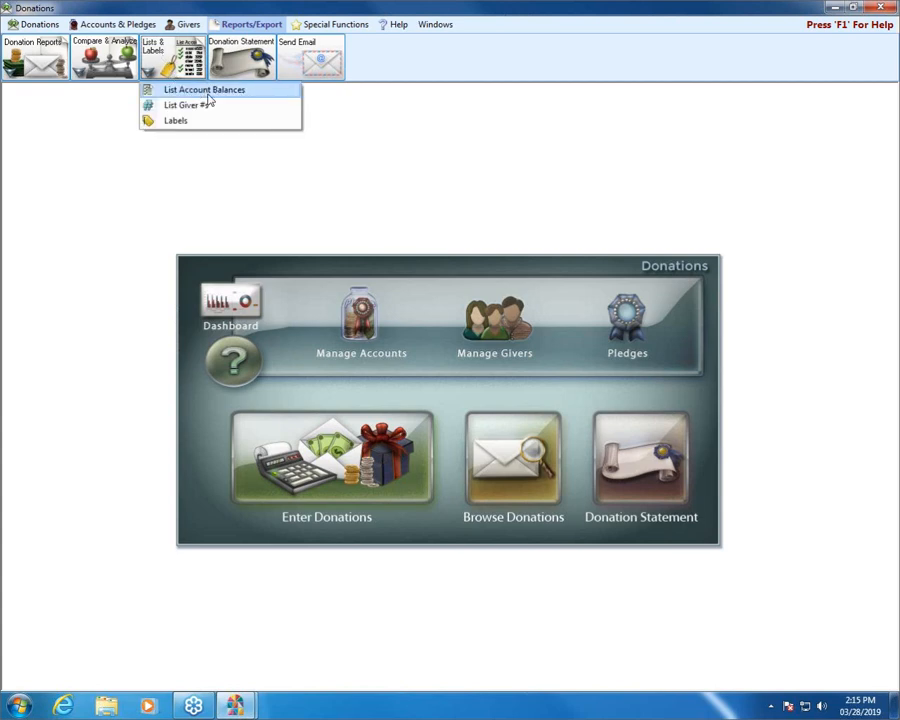
left_click(208, 93)
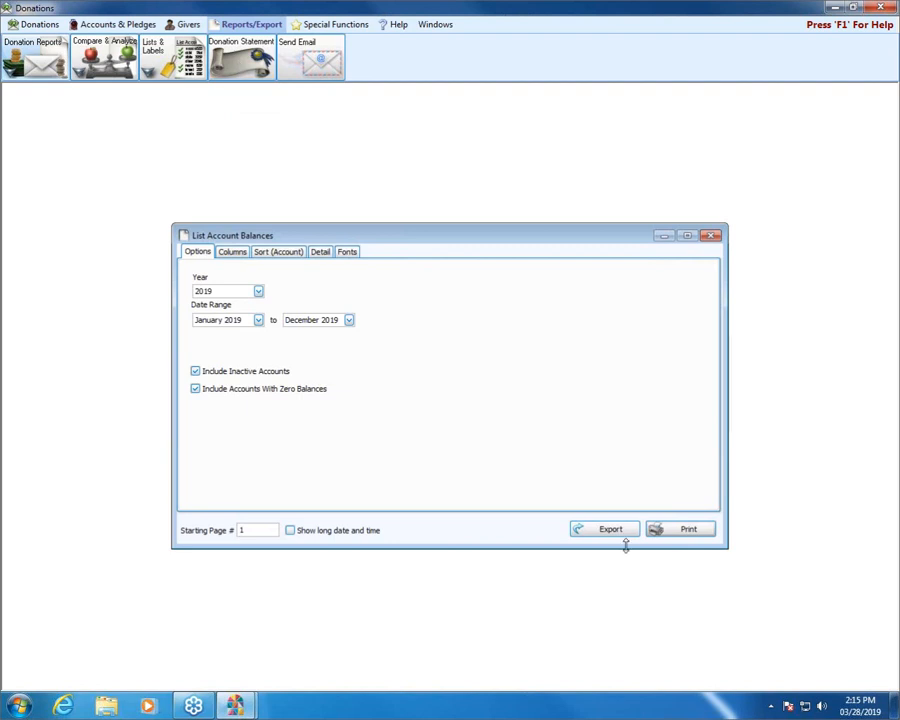
left_click(690, 530)
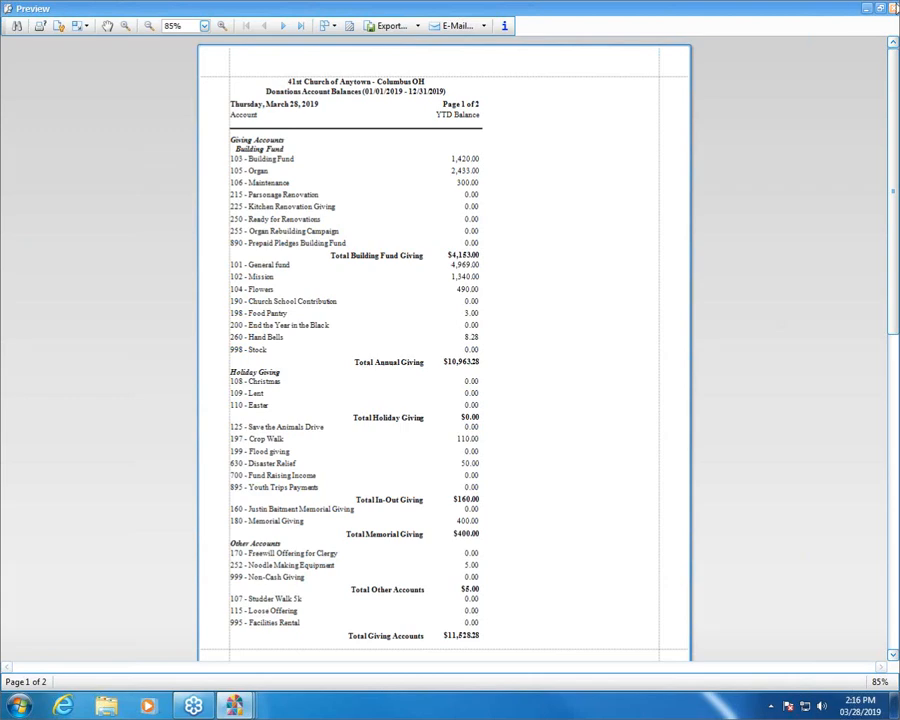
left_click(895, 8)
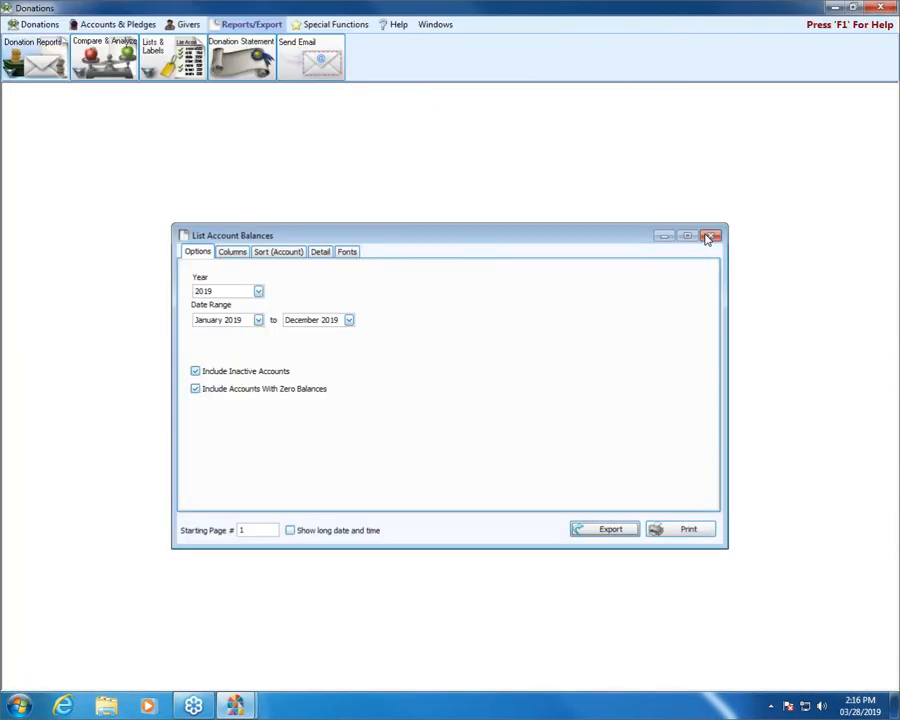
left_click(707, 235)
Step: Examine which accounts sit directly under Total Giving Accounts in the subtotals setup, and hide the accounts again
left_click(110, 24)
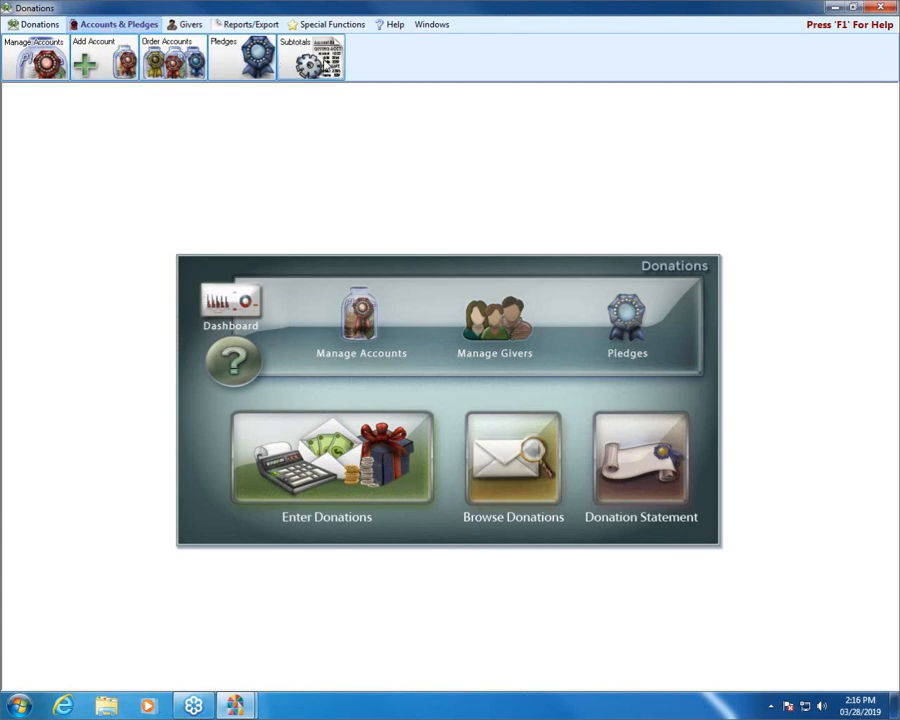
left_click(318, 60)
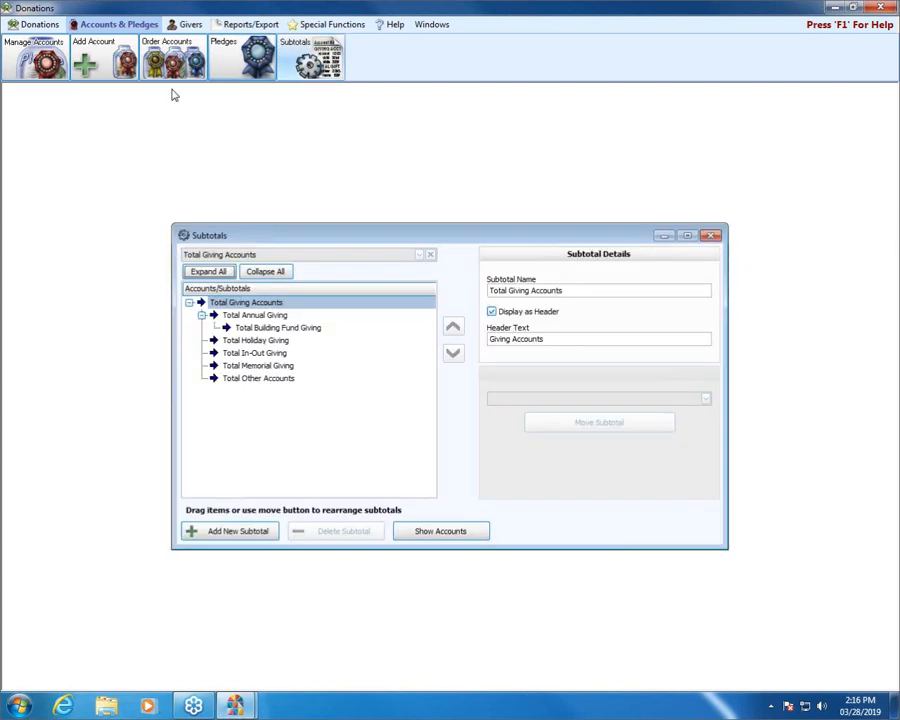
left_click(217, 281)
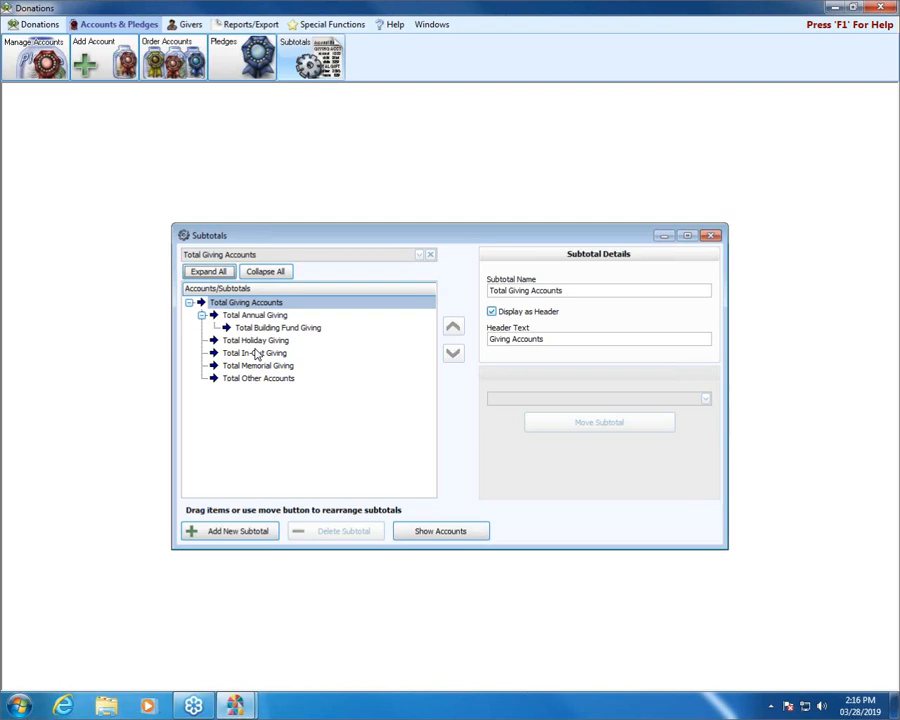
left_click(445, 536)
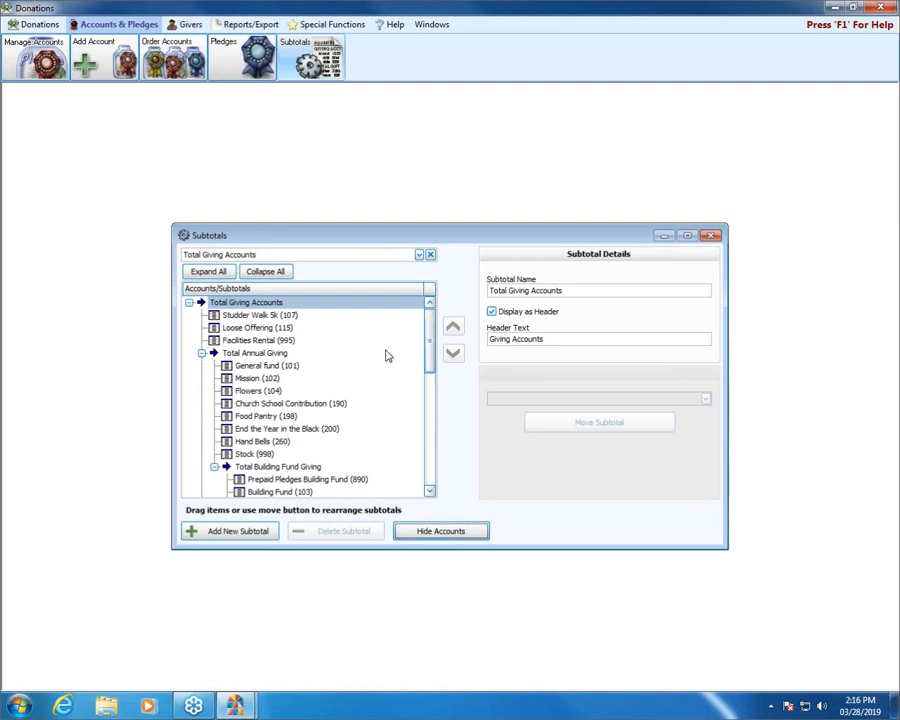
left_click(296, 316)
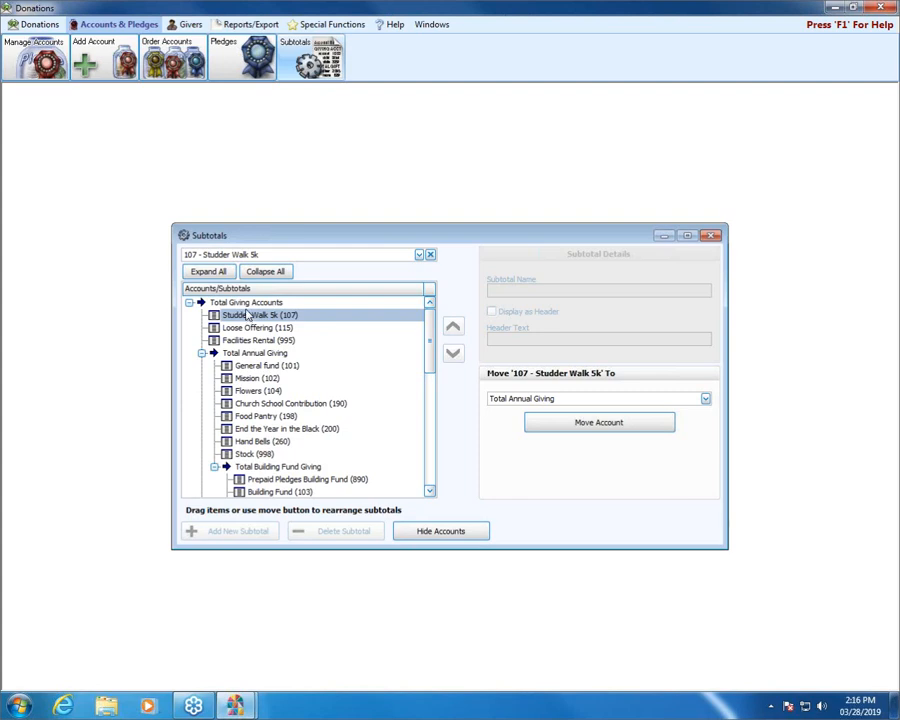
left_click(232, 329)
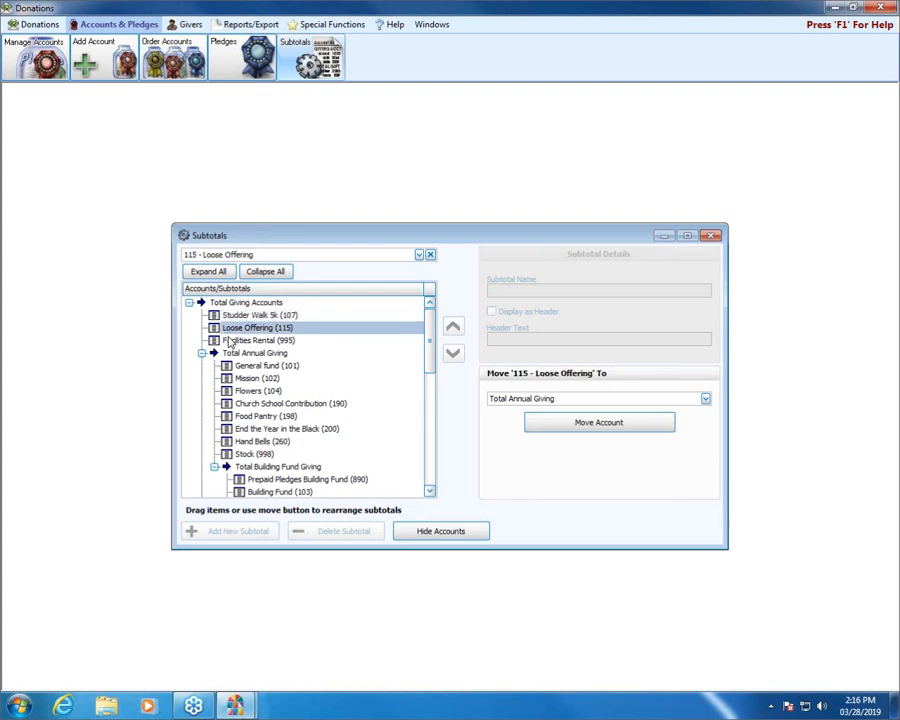
left_click(230, 341)
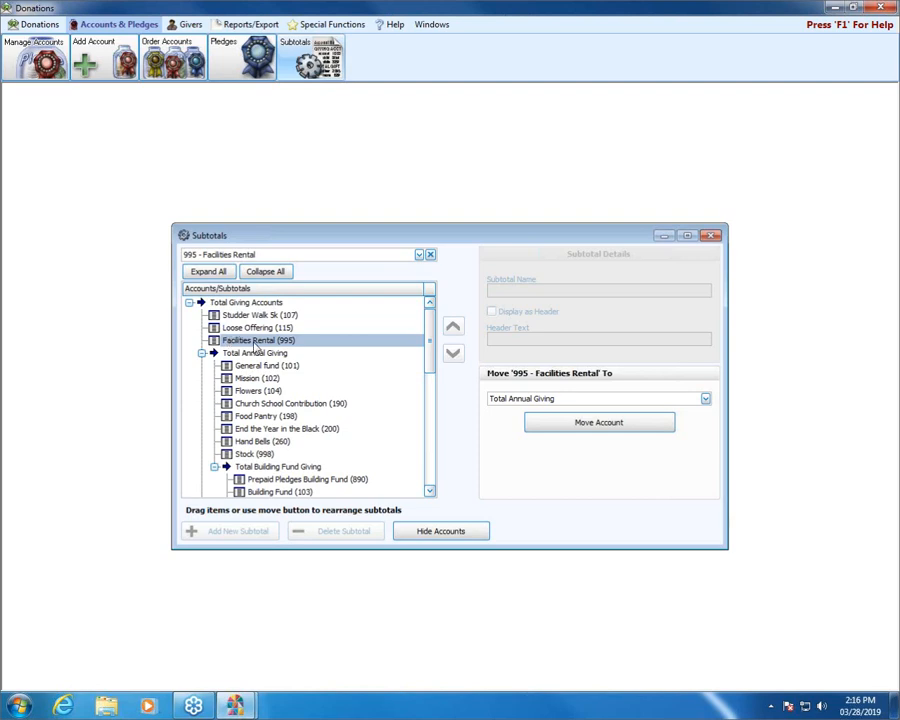
left_click(444, 535)
Step: Add a subtotal named Total Rental Giving under Total Giving Accounts, displayed as a header with the text Rental Giving
left_click(258, 303)
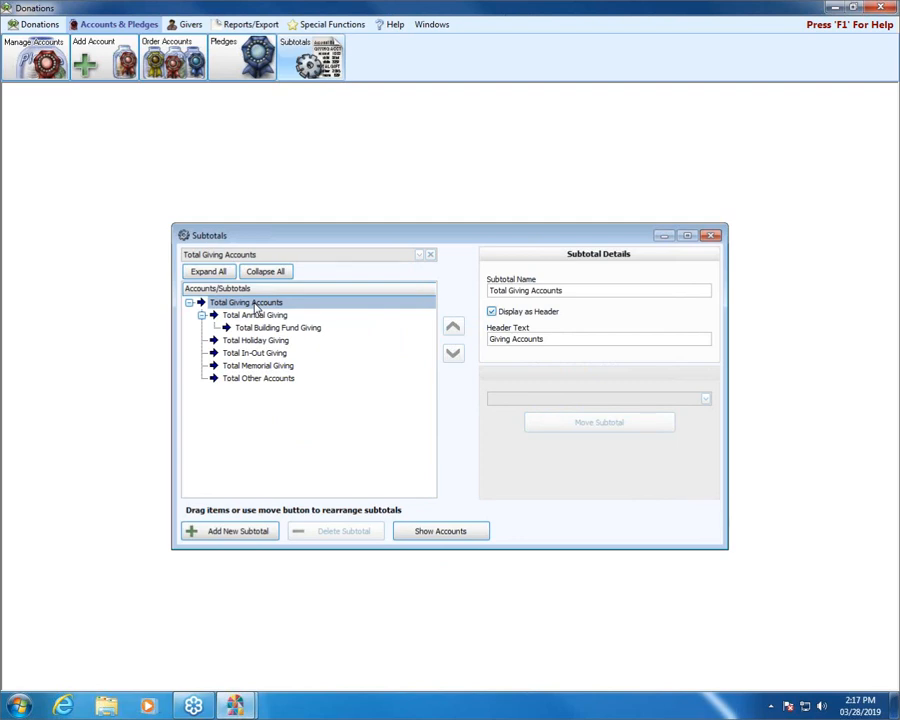
left_click(243, 534)
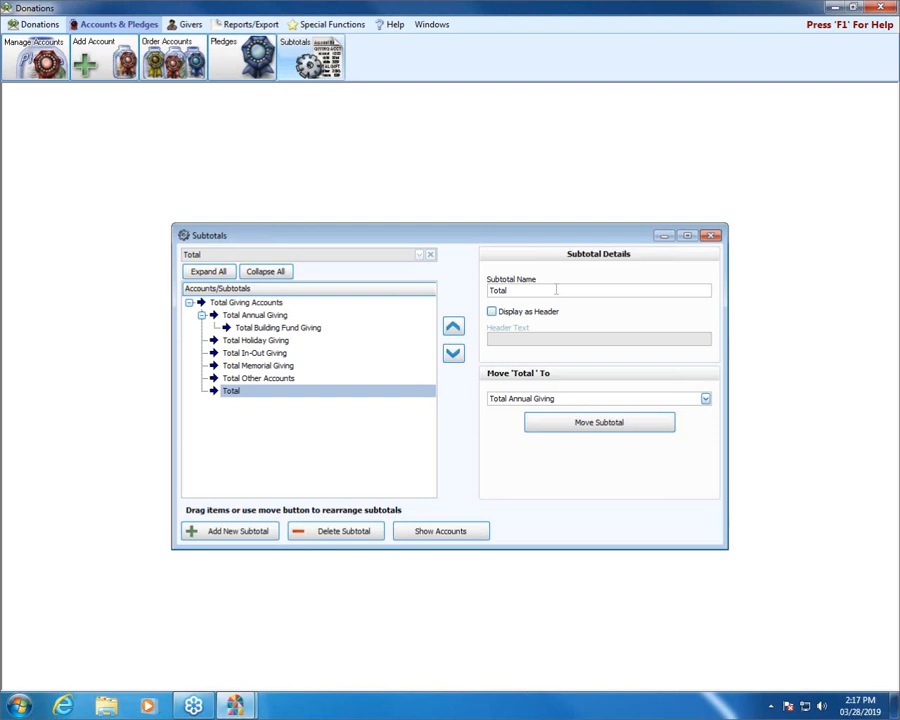
type("Rental Giving")
left_click(500, 316)
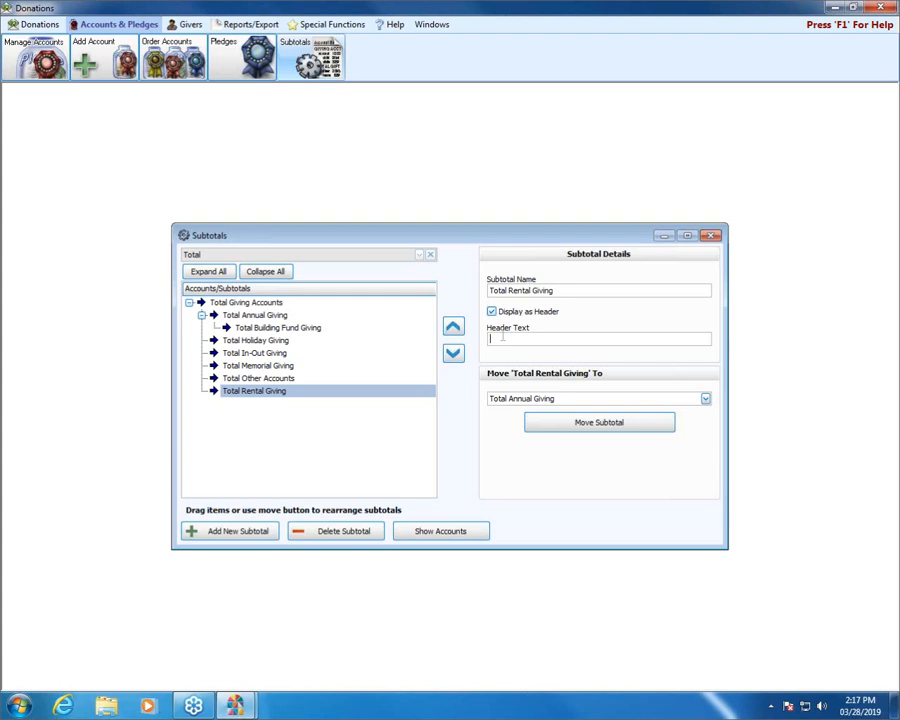
type("Rental Giving")
left_click(281, 381)
left_click(252, 393)
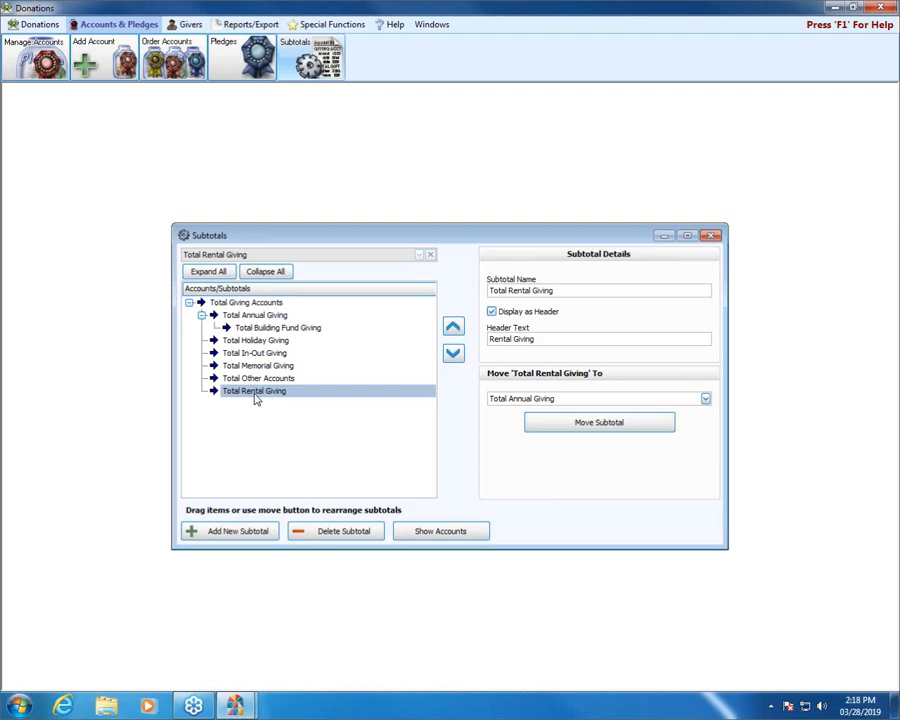
Step: Show the accounts in the subtotals tree and move 995 - Facilities Rental to the Total Rental Giving subtotal
left_click(466, 531)
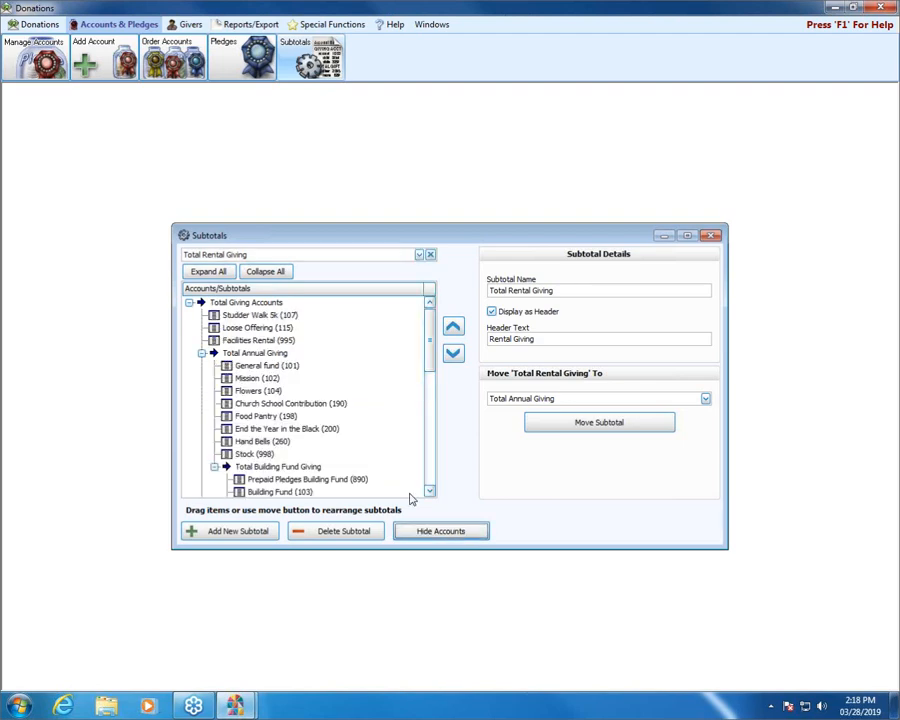
left_click(262, 341)
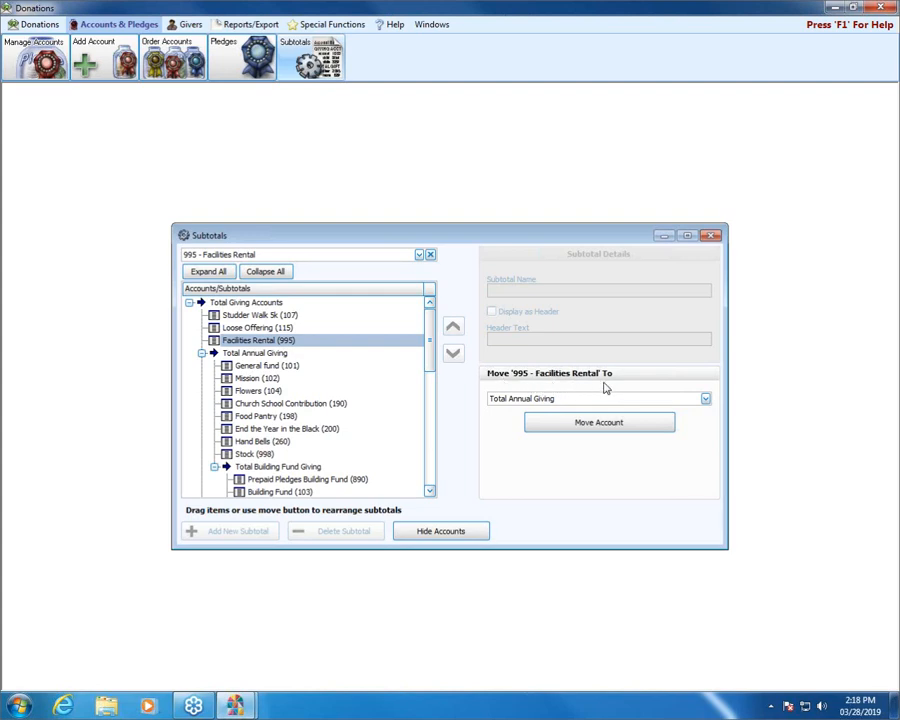
left_click(706, 400)
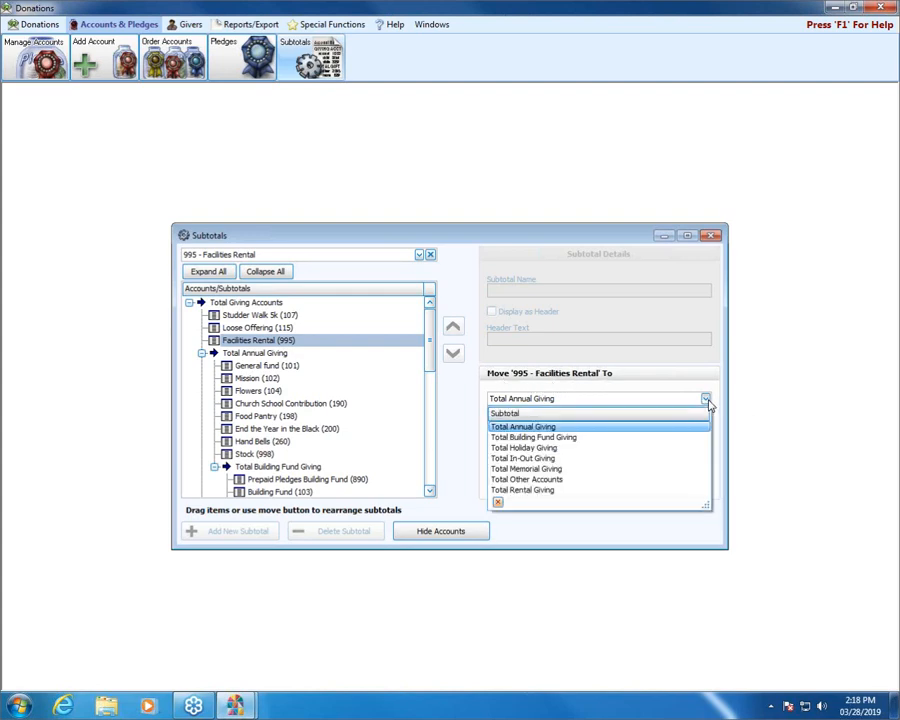
left_click(524, 491)
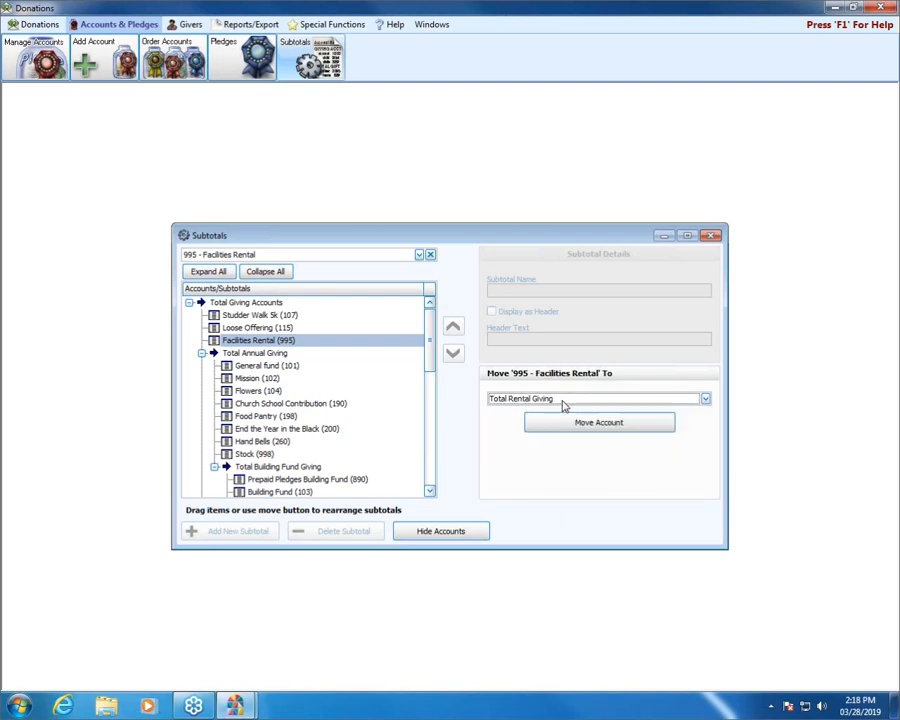
left_click(612, 428)
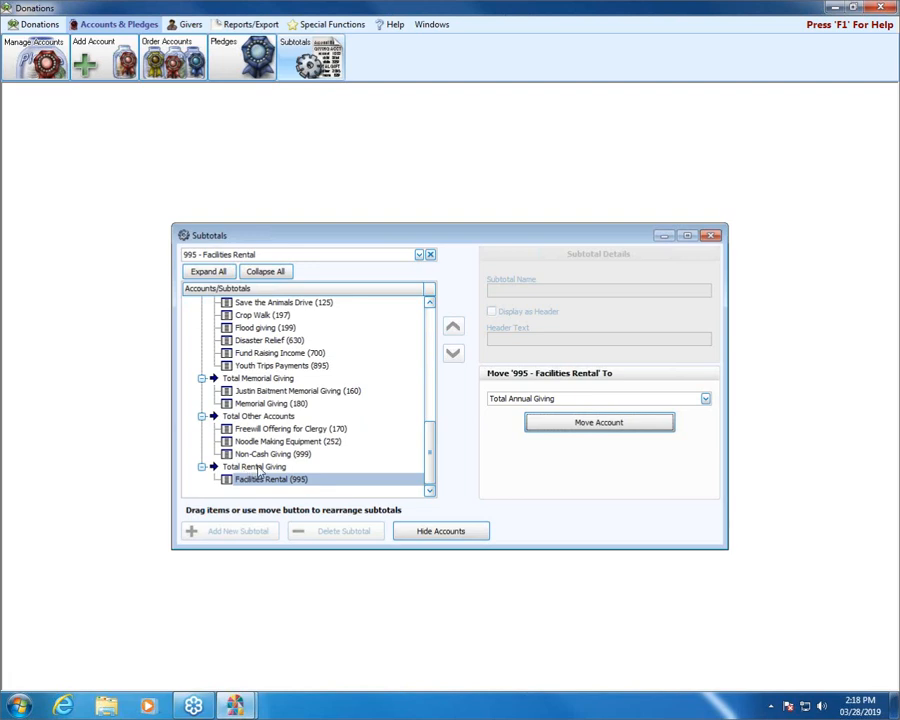
left_click(254, 467)
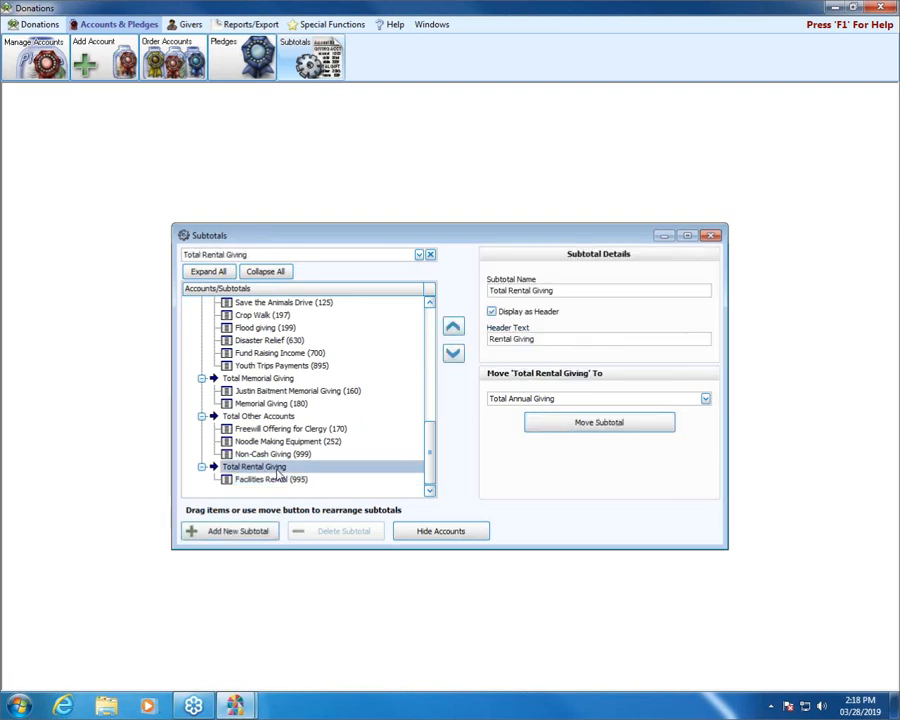
left_click(296, 480)
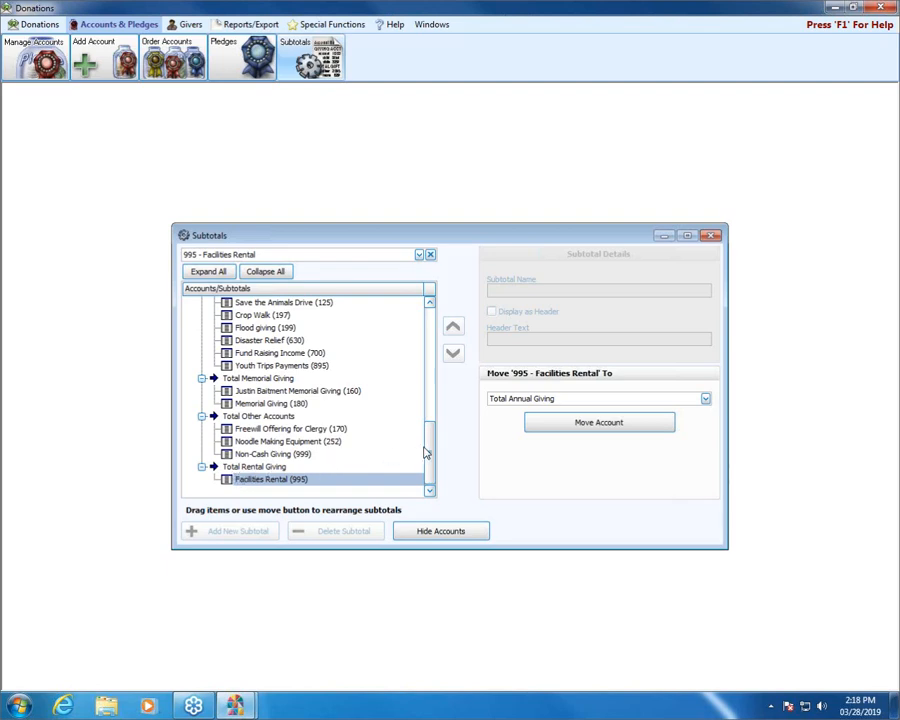
Step: Review how accounts are grouped in the subtotals tree, collapsing Total Building Fund Giving and selecting Total In-Out Giving
left_click_drag(428, 452, 418, 388)
scroll(410, 368, "up", 2)
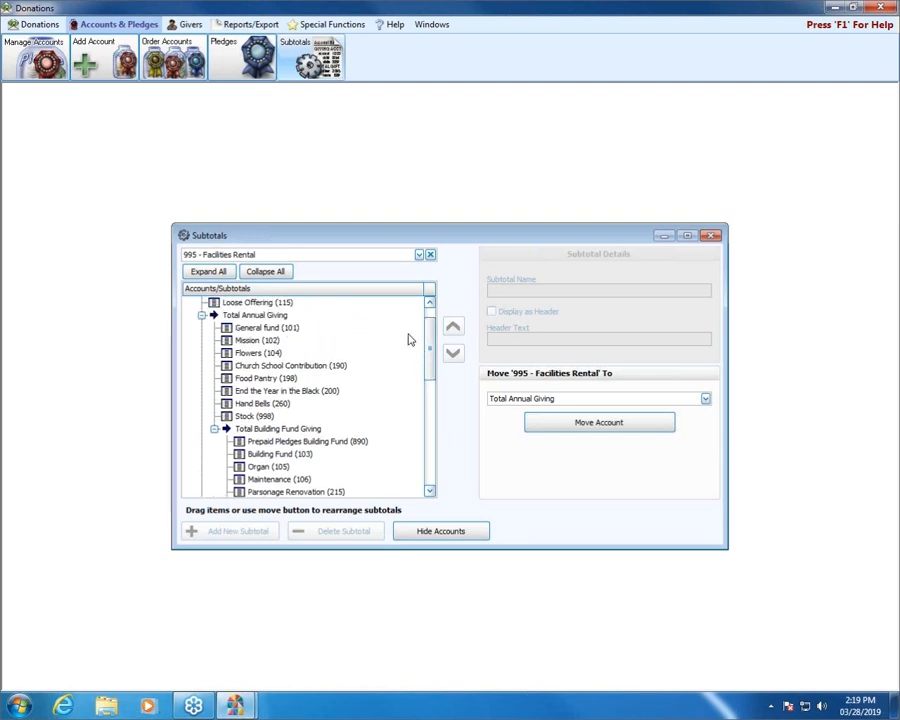
scroll(428, 340, "up", 1)
scroll(430, 340, "down", 4)
left_click(214, 392)
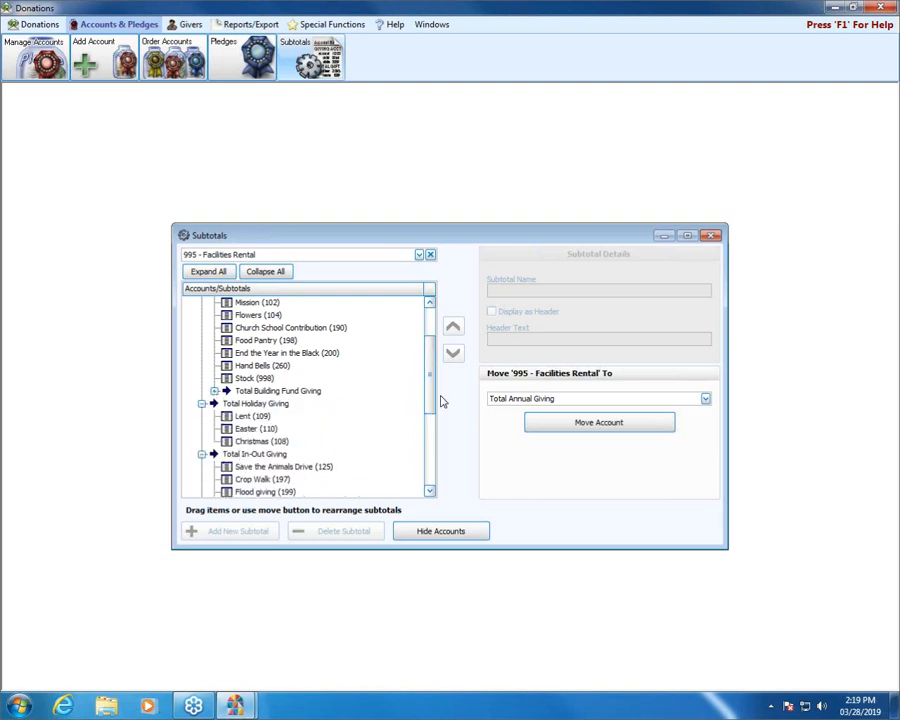
left_click(256, 456)
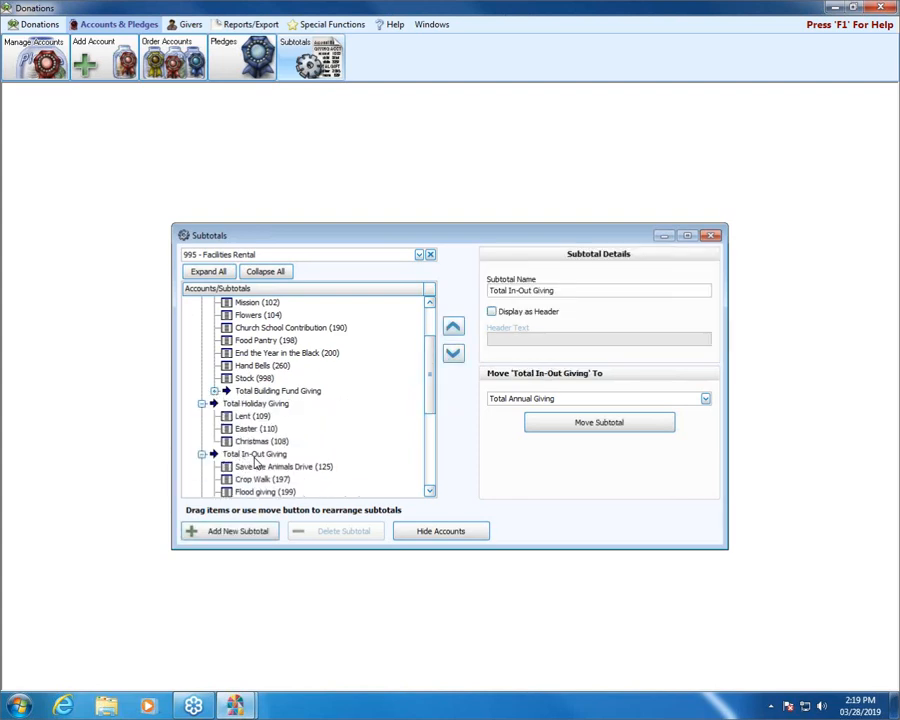
scroll(430, 380, "up", 1)
scroll(430, 370, "up", 3)
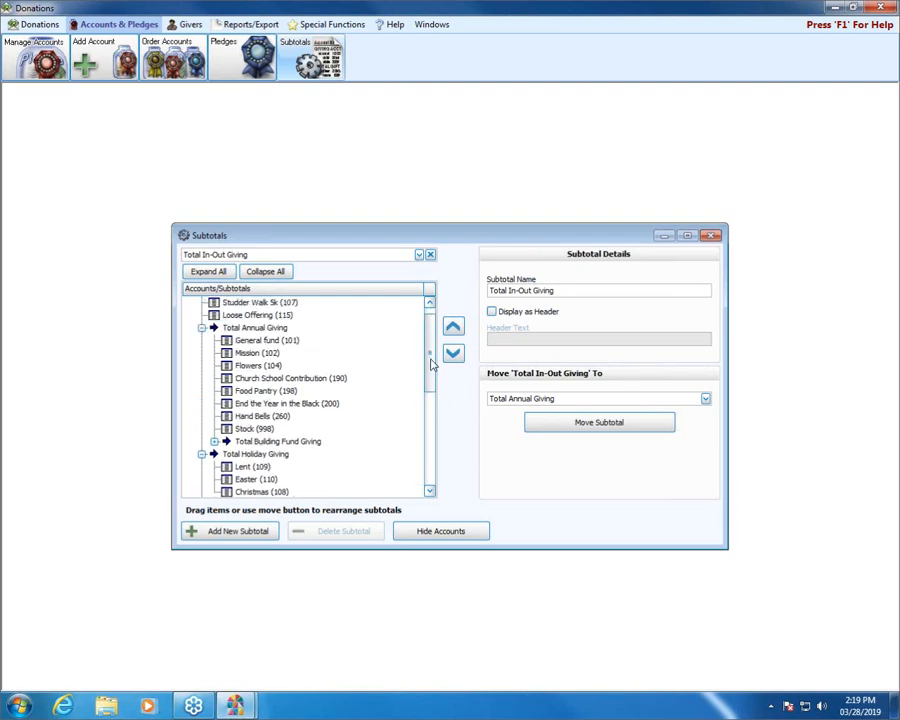
Step: Move the account 107 - Studder Walk 5k into Total In-Out Giving, placing it first among that subtotal's accounts
left_click(254, 316)
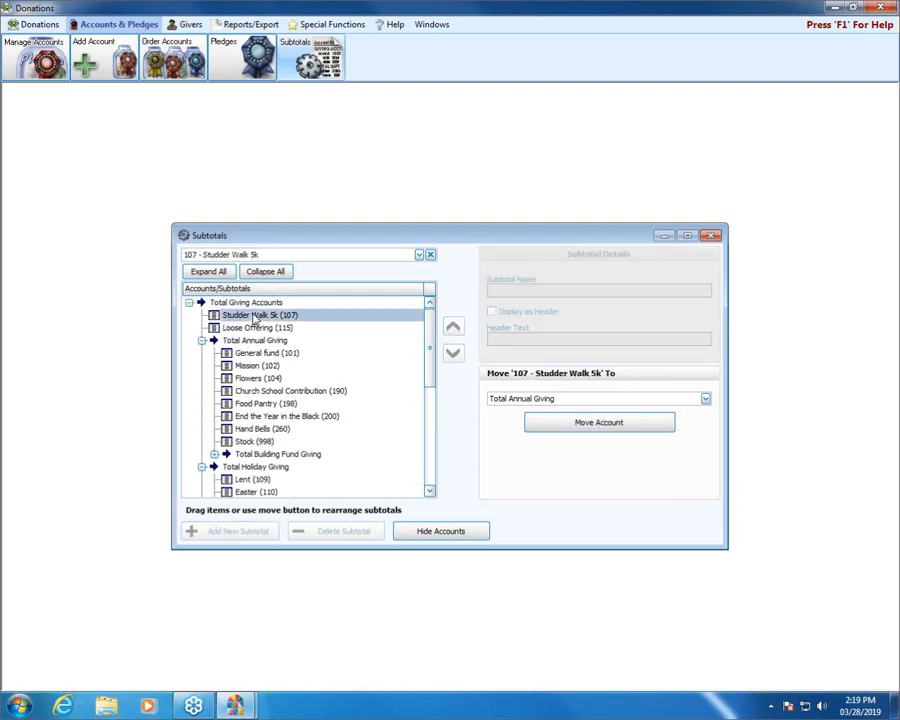
left_click_drag(255, 323, 285, 470)
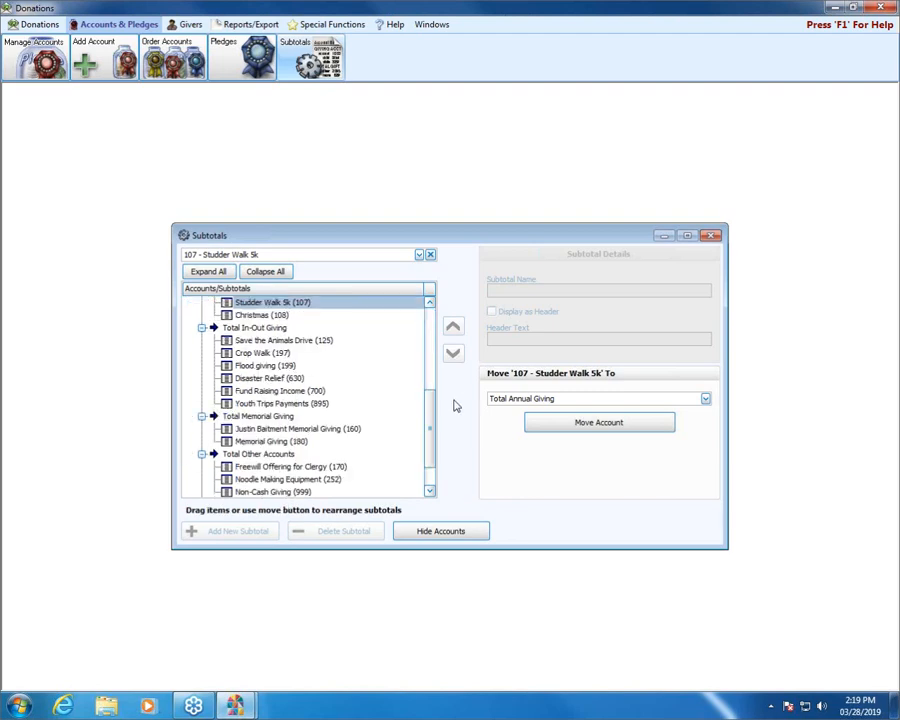
left_click_drag(423, 413, 427, 413)
left_click_drag(430, 408, 240, 335)
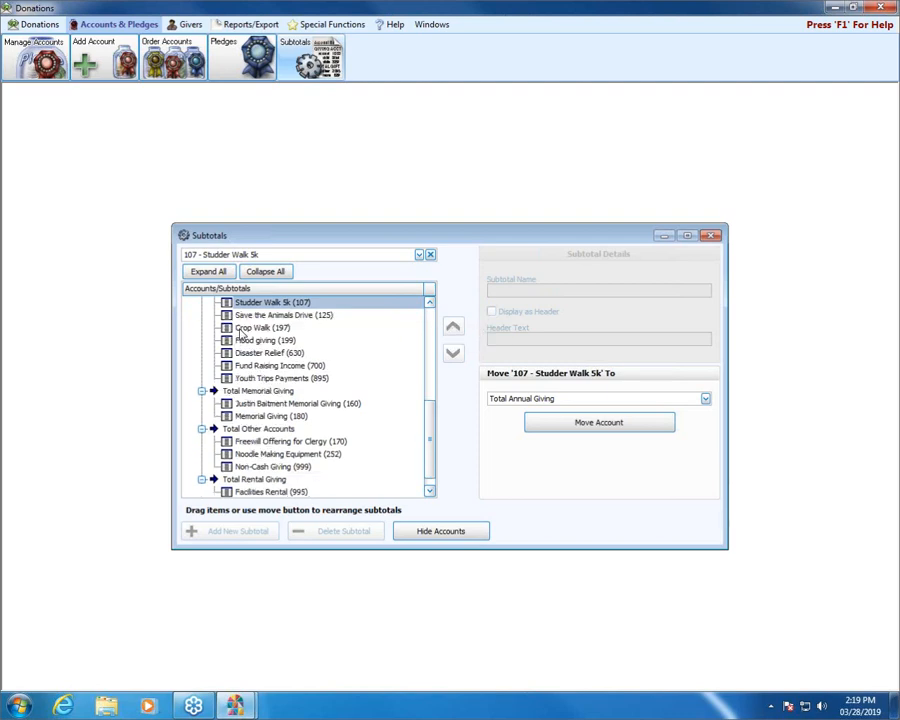
left_click(429, 301)
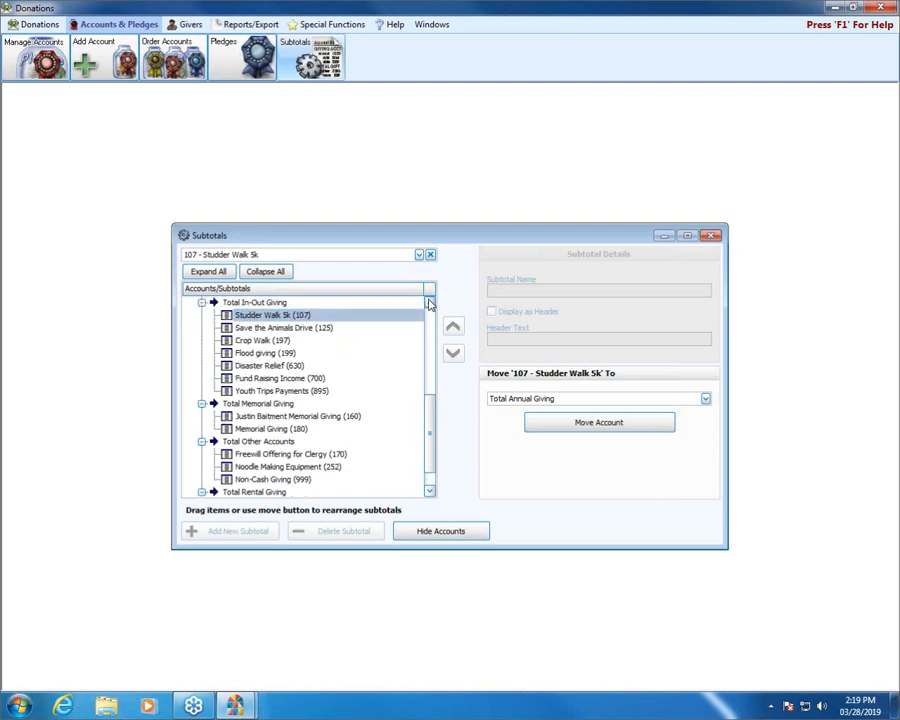
left_click(429, 301)
left_click(272, 353)
left_click(277, 341)
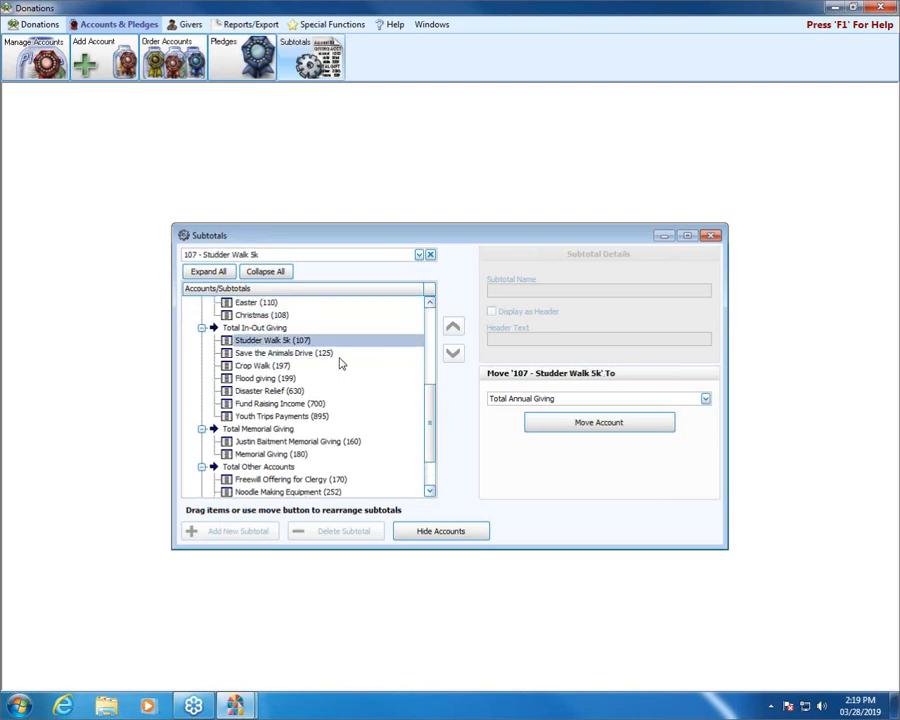
left_click(287, 327)
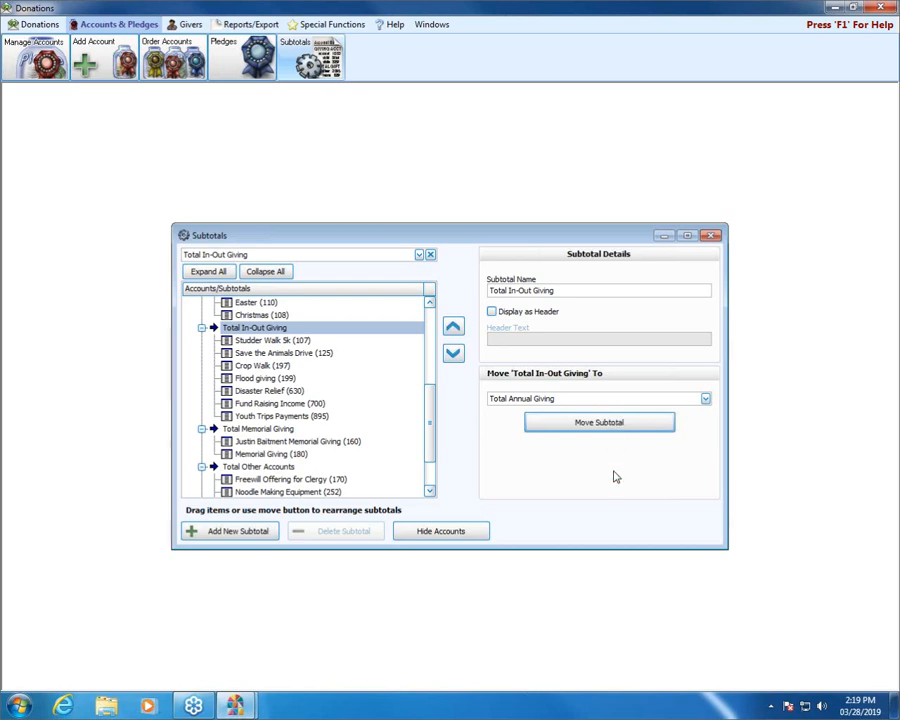
Step: Hide the accounts, collapse Total Annual Giving, and move Total Memorial Giving up to sit directly below it
left_click(425, 536)
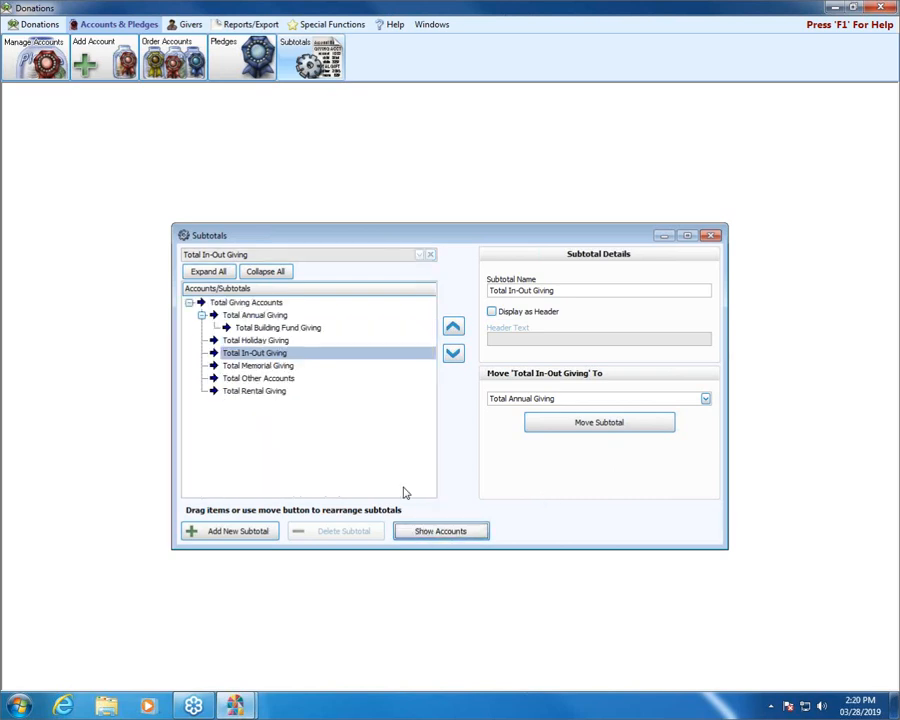
left_click(201, 316)
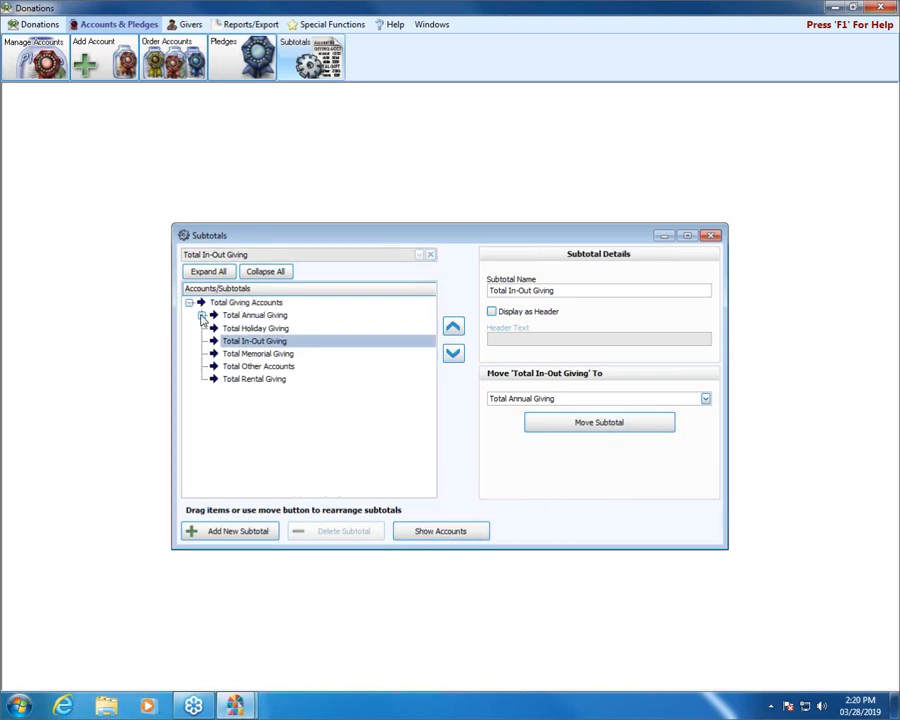
left_click(277, 355)
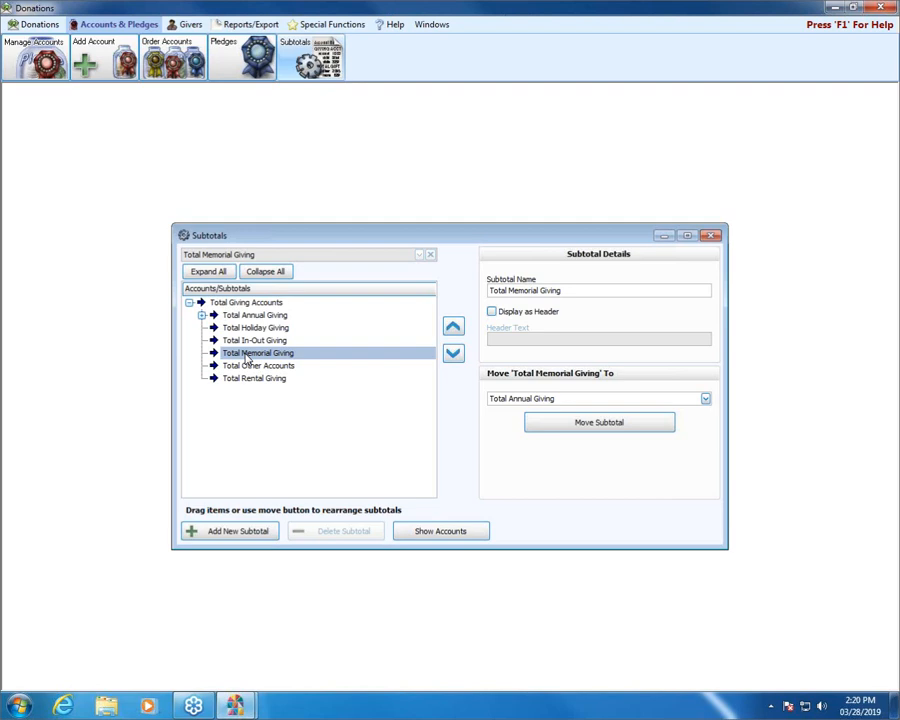
left_click(453, 330)
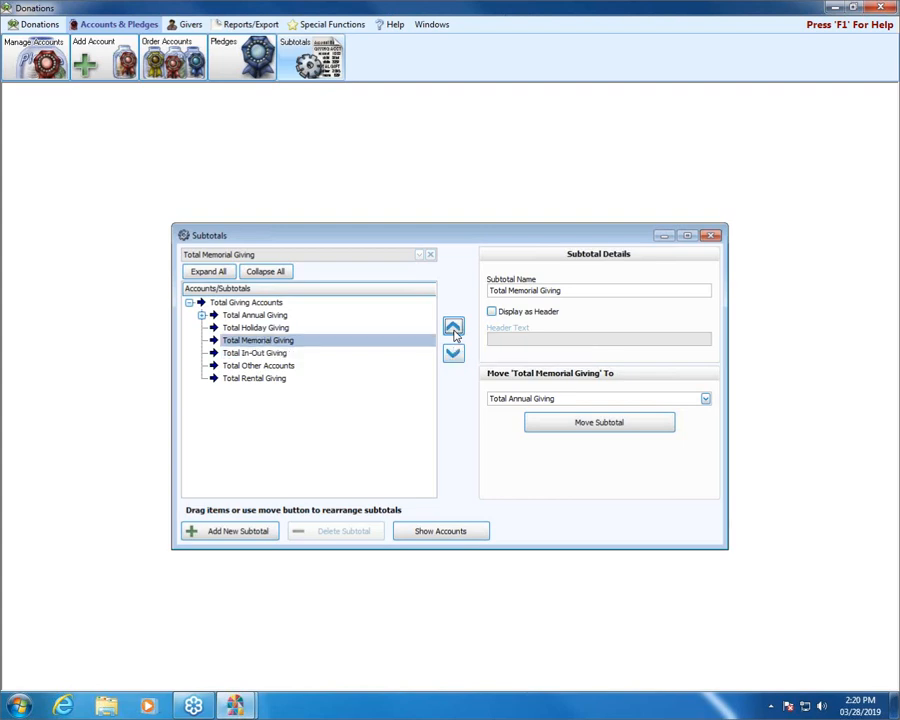
left_click(453, 330)
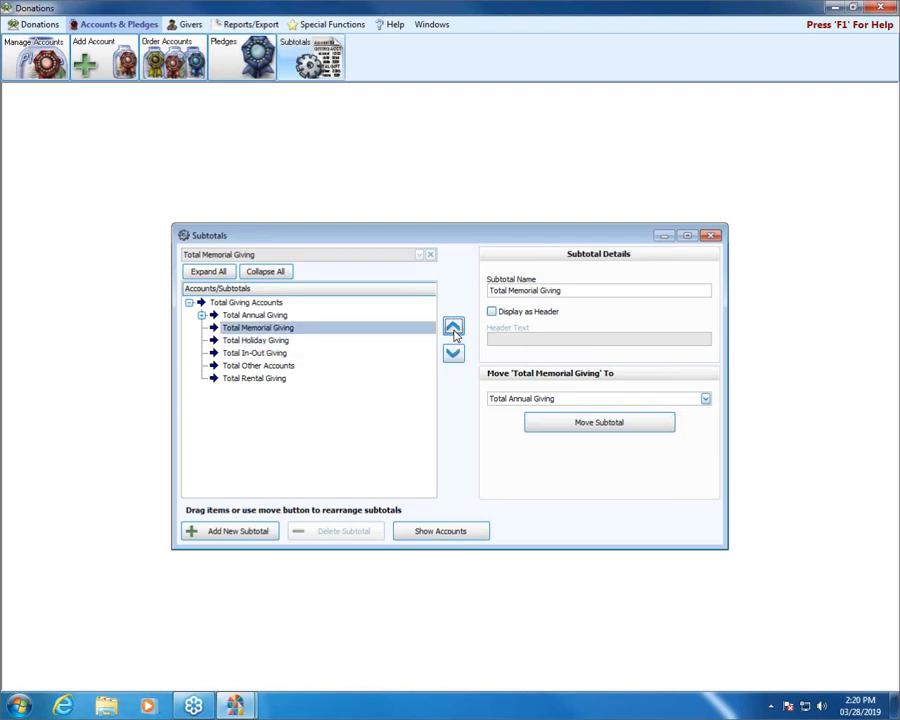
Step: Move Total Other Accounts below Total Rental Giving so it comes last, and close the subtotals setup
left_click(281, 368)
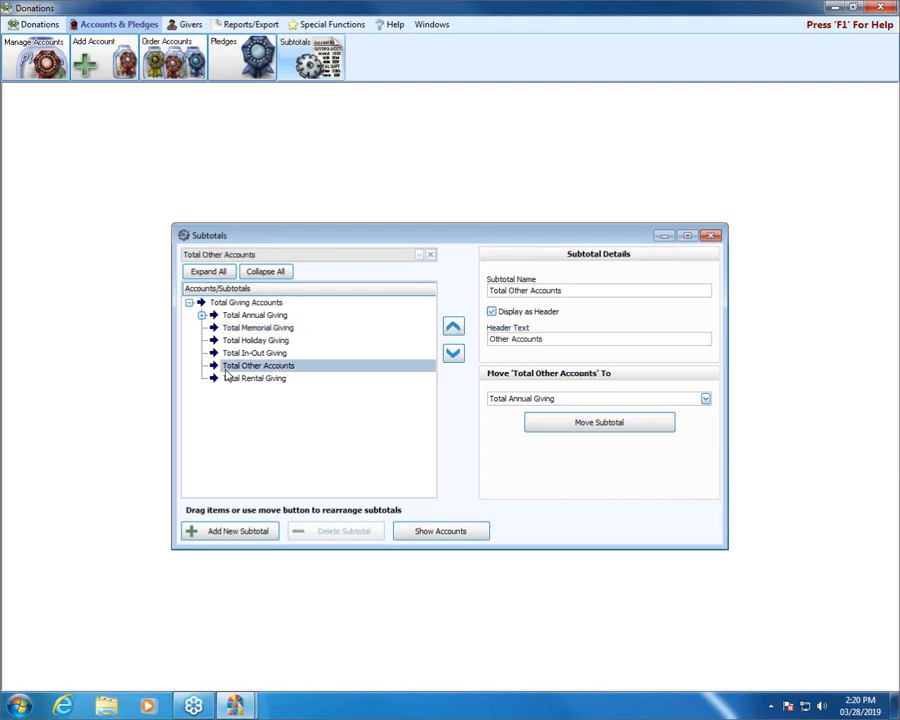
left_click(454, 357)
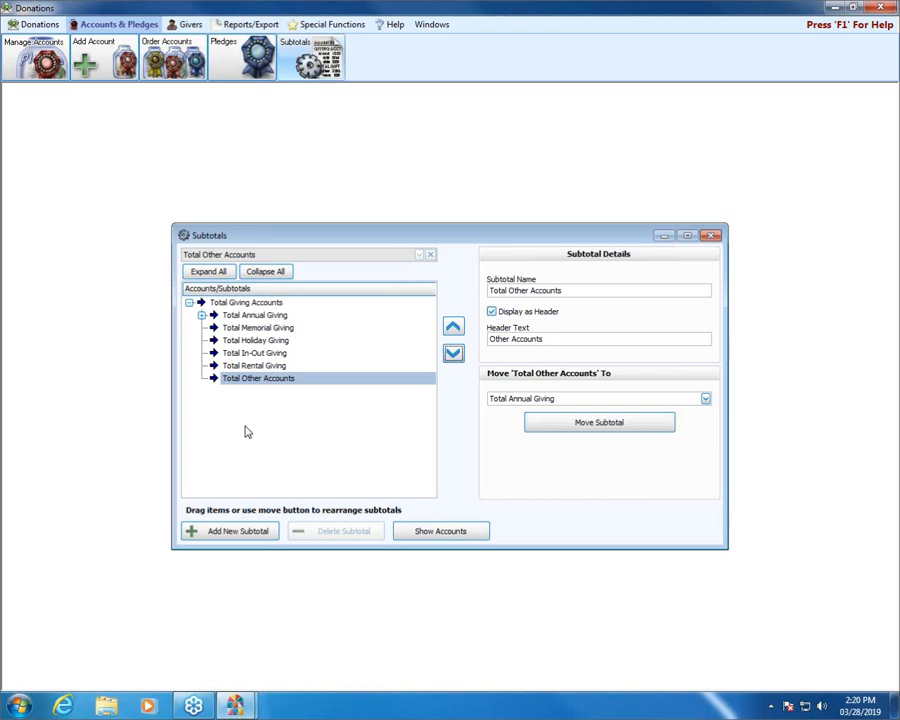
left_click(711, 236)
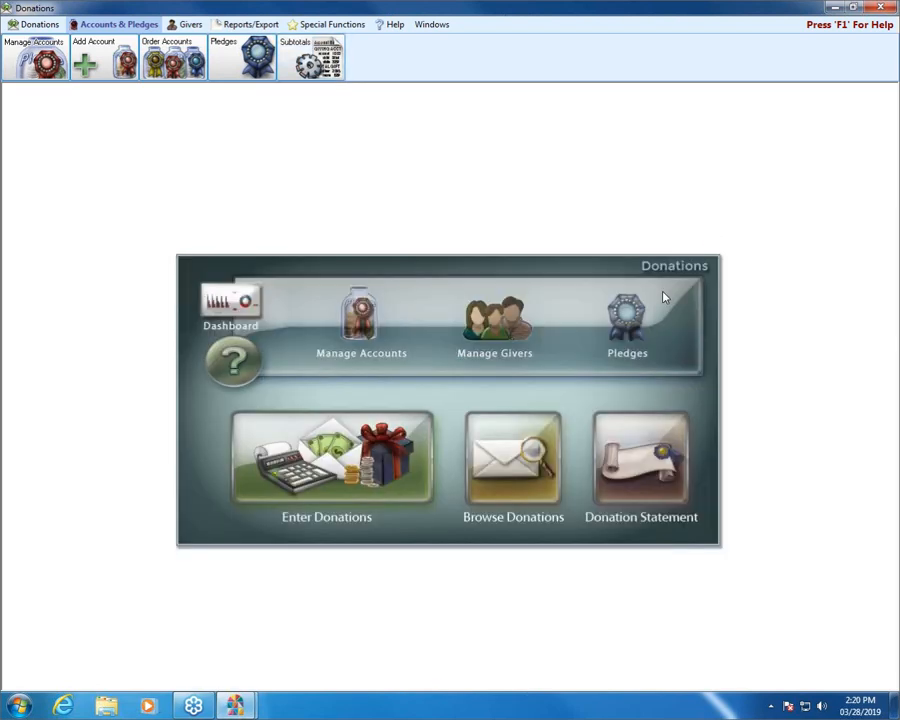
Step: Generate a print preview of the account balances list for January 2019 to December 2019 and view its first page
left_click(239, 27)
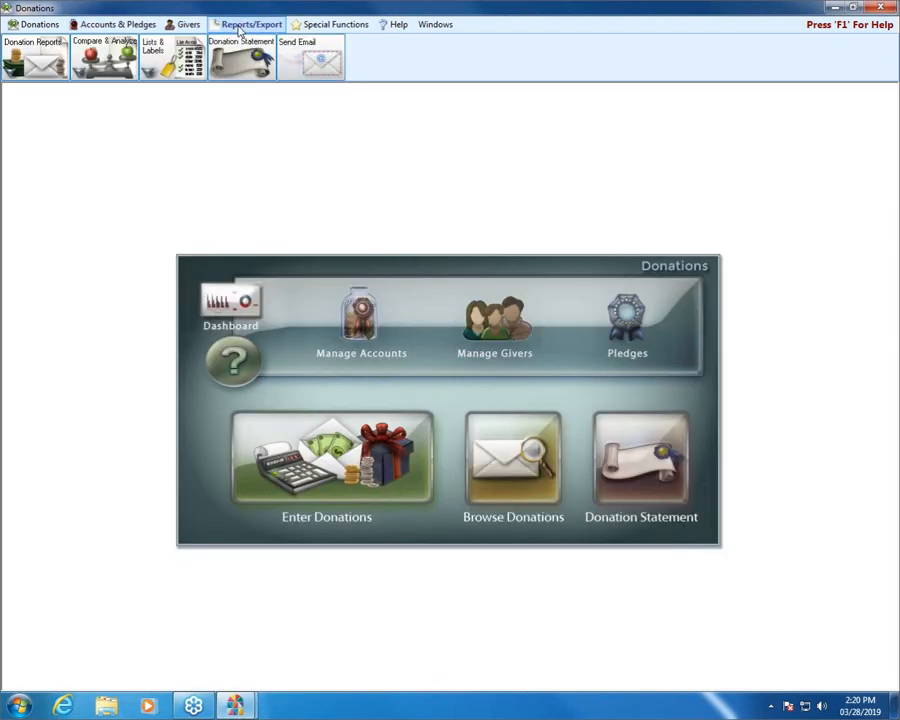
left_click(186, 60)
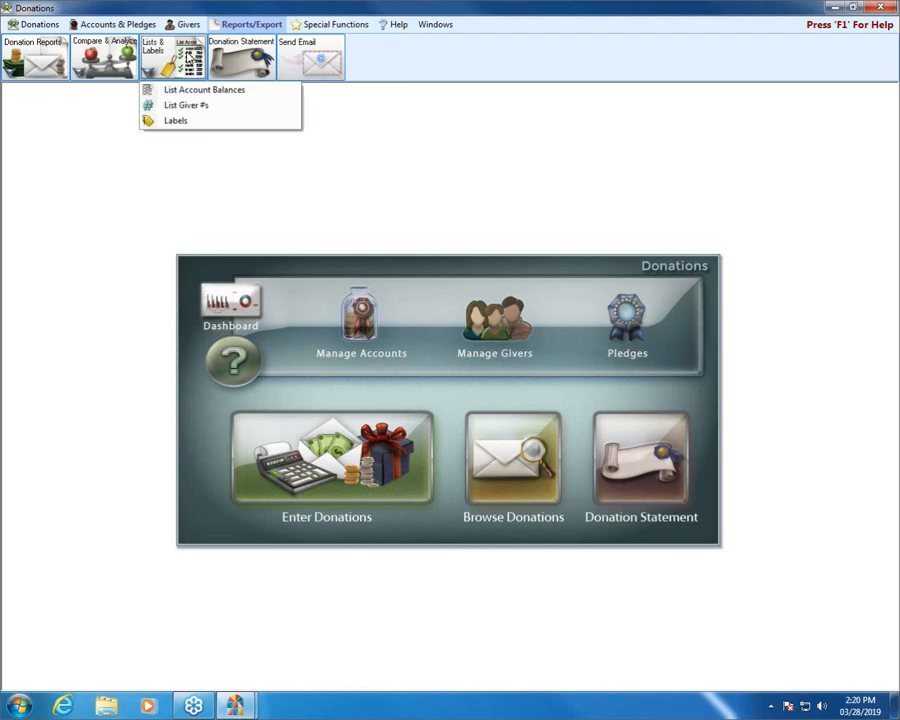
left_click(200, 88)
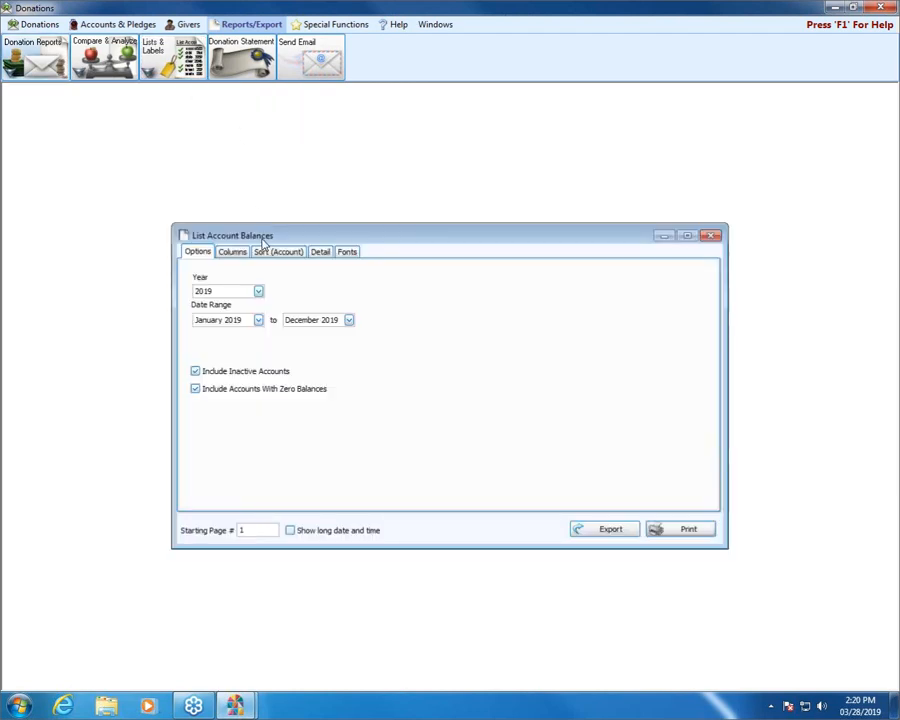
left_click(700, 531)
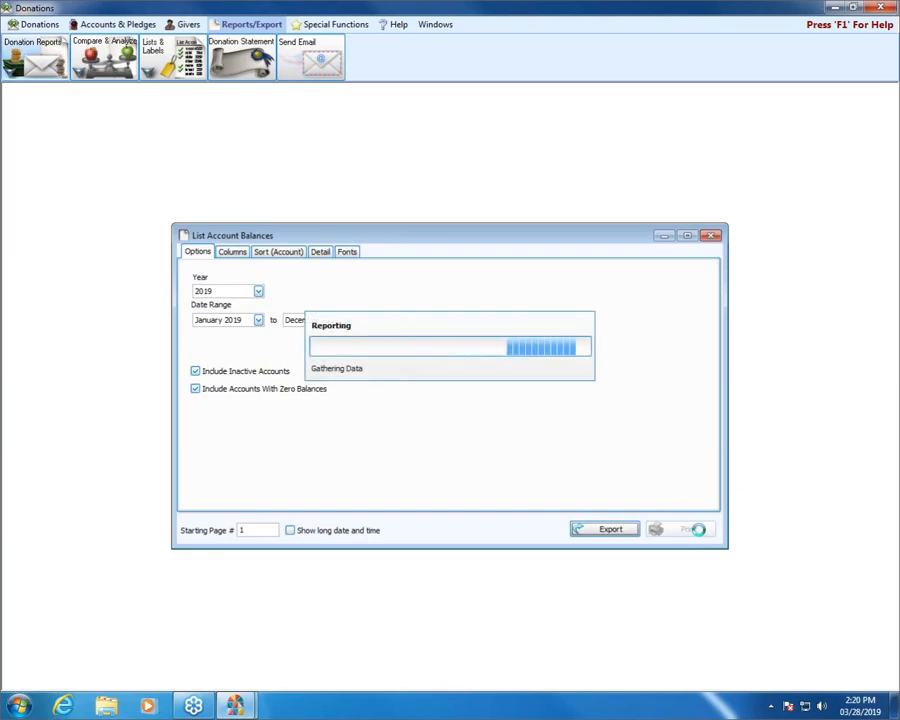
scroll(560, 415, "down", 1)
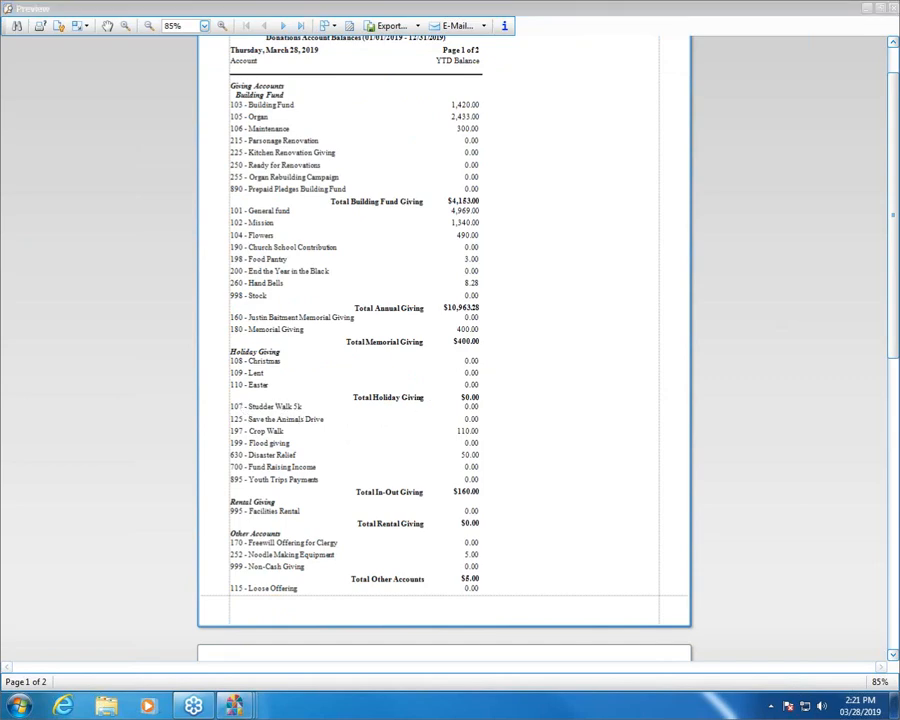
left_click_drag(230, 406, 303, 405)
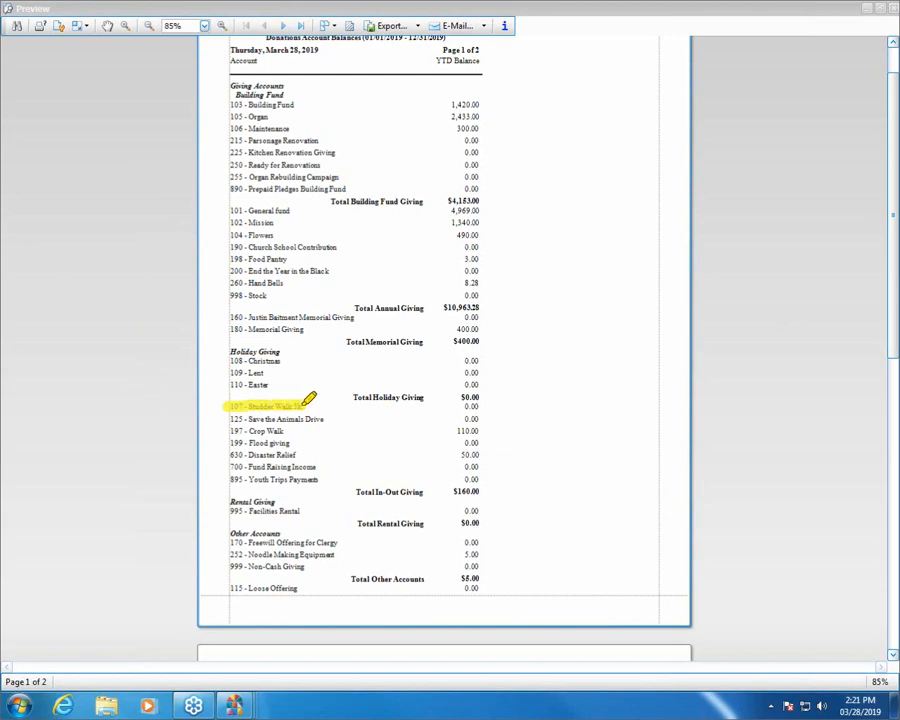
left_click_drag(352, 492, 479, 492)
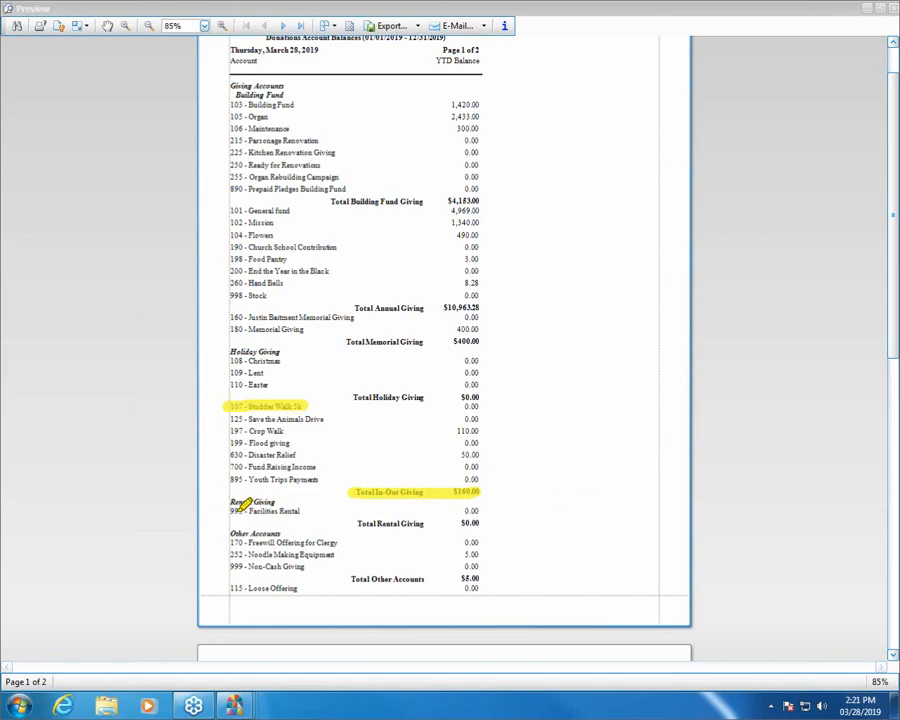
left_click_drag(229, 511, 300, 511)
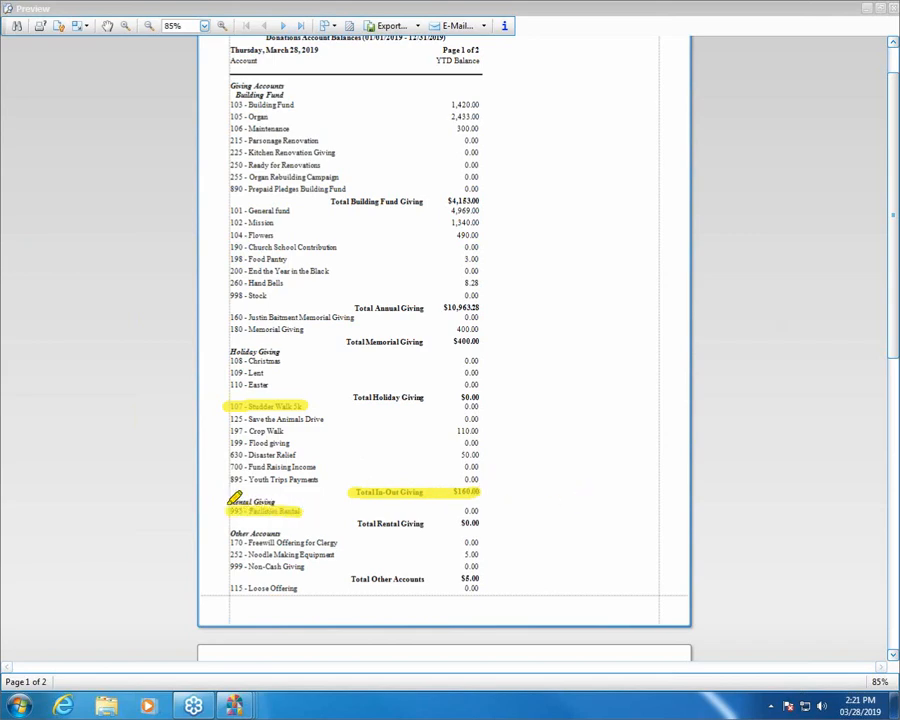
left_click_drag(230, 502, 276, 502)
left_click_drag(231, 532, 288, 532)
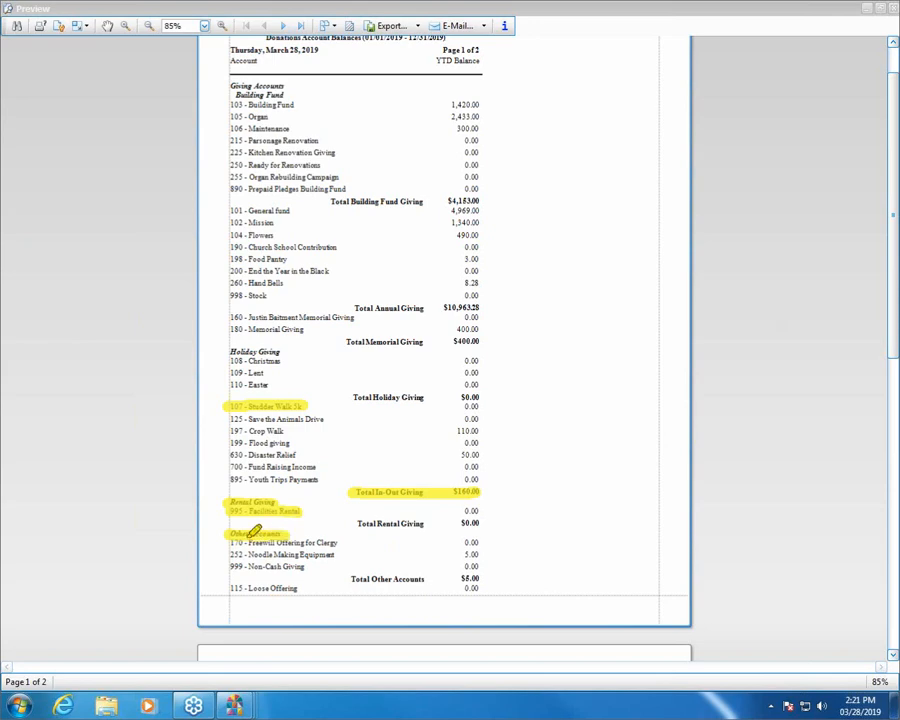
mouse_move(216, 494)
left_mouse_down()
mouse_move(210, 518)
mouse_move(237, 535)
left_mouse_up()
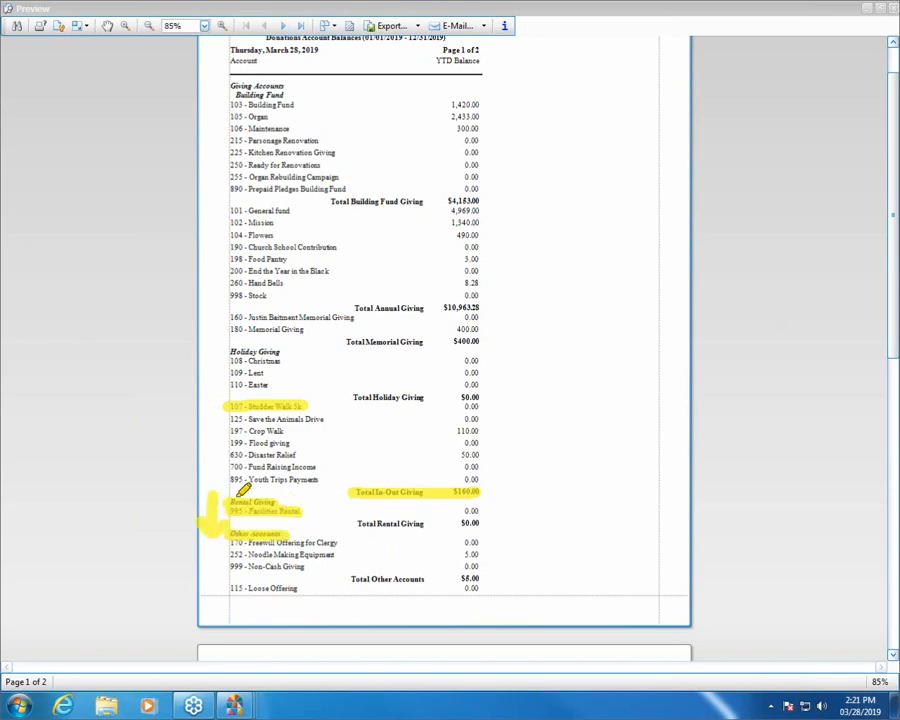